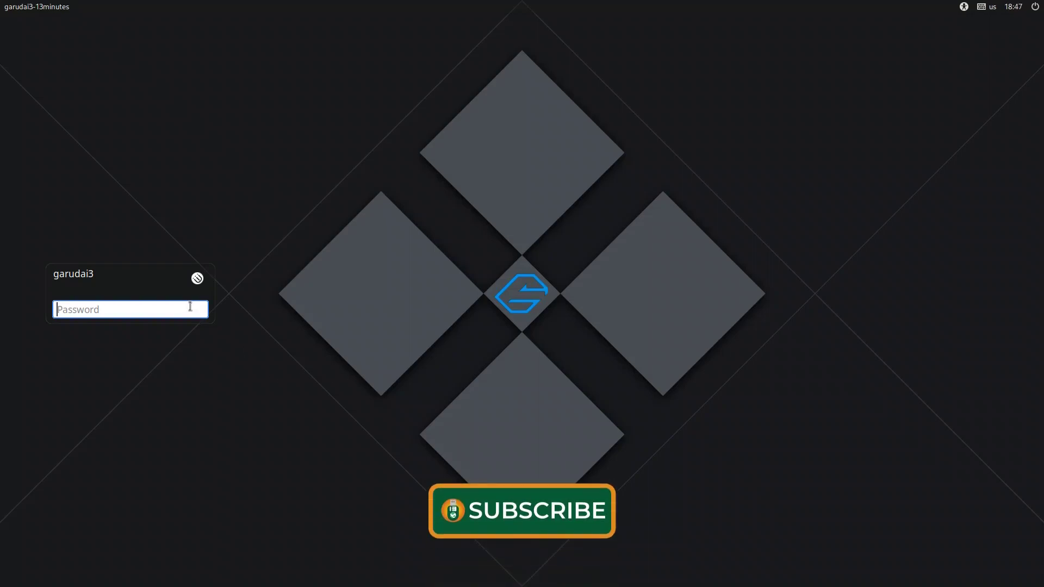
Step: Submit the account password at the Garuda login screen to start the i3 session
{"action": "key", "text": "Return"}
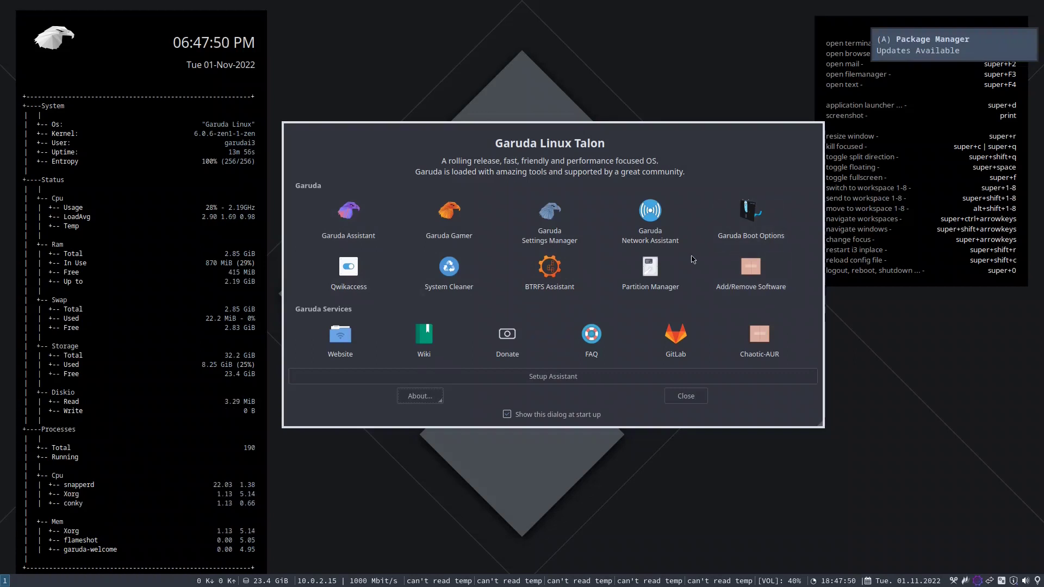
Step: Close the Garuda Welcome window to leave the bare i3 desktop
{"action": "left_click", "coordinate": [688, 400]}
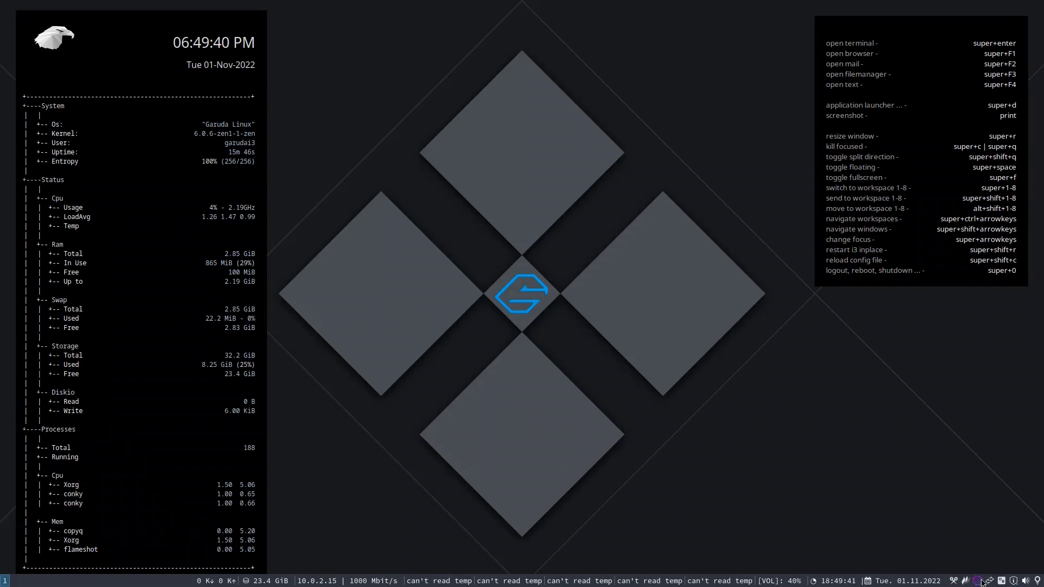
{"action": "right_click", "coordinate": [978, 581]}
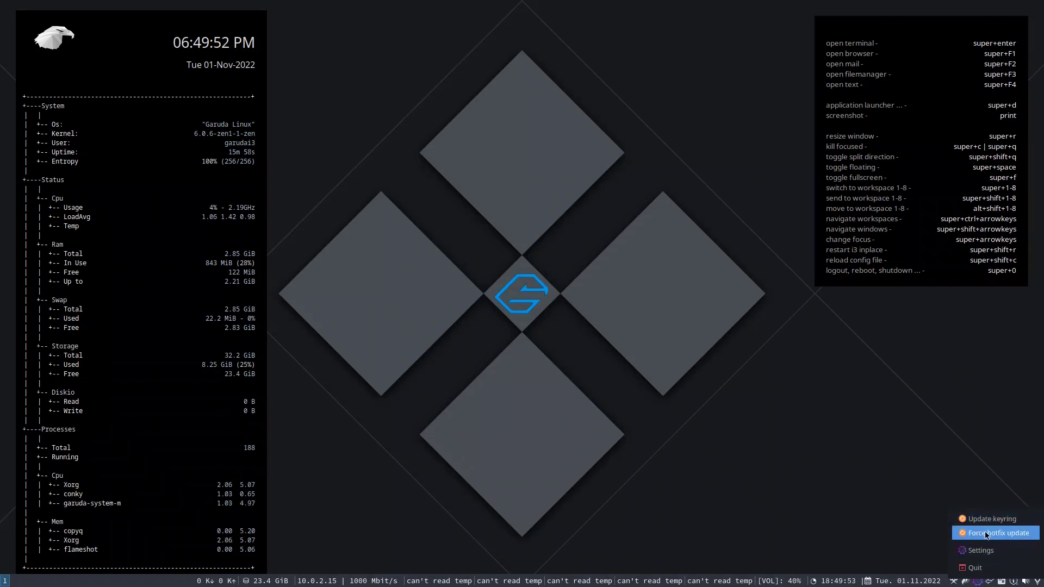
{"action": "left_click", "coordinate": [986, 533]}
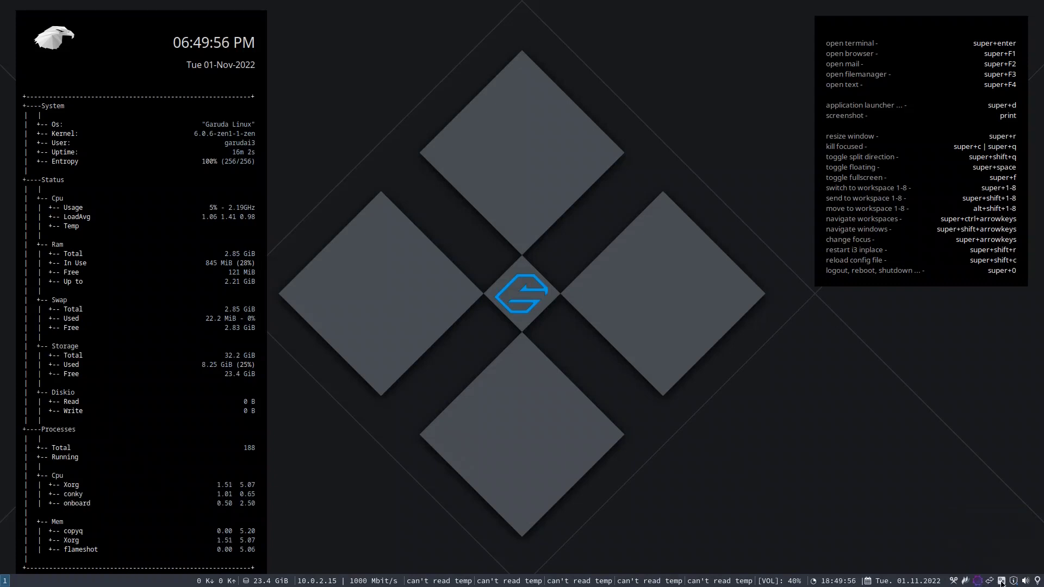
{"action": "mouse_move", "coordinate": [1012, 581]}
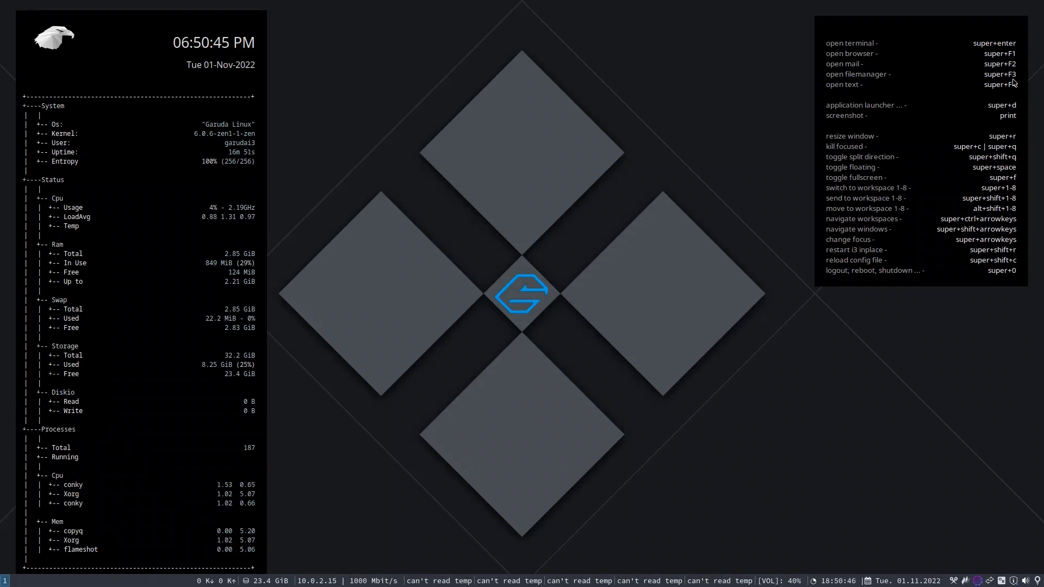
Step: Browse Thunar to ~/.config/i3 and open its config file in Geany
{"action": "key", "text": "super+F3"}
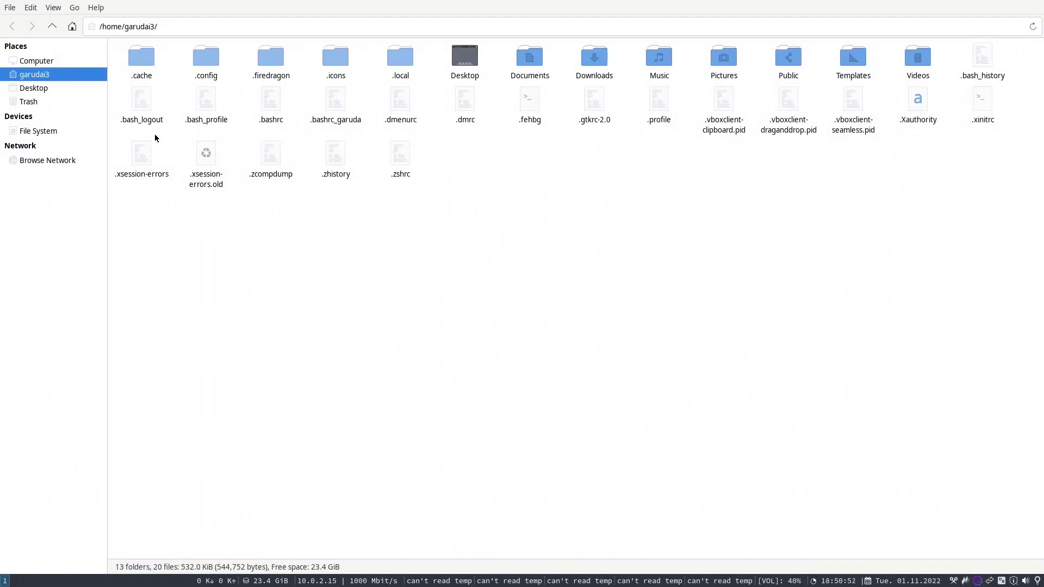
{"action": "double_click", "coordinate": [213, 74]}
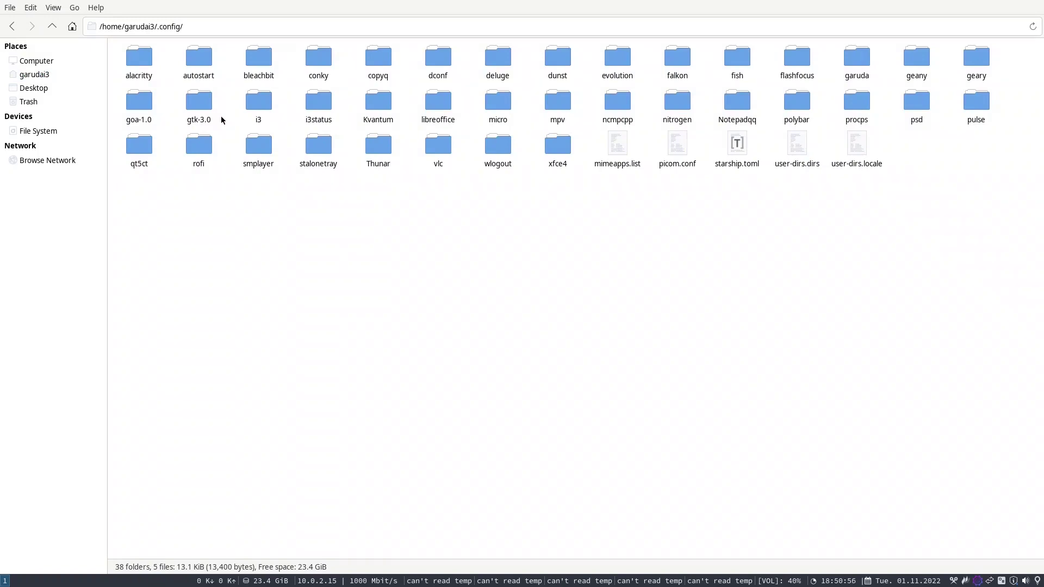
{"action": "type", "text": "i3"}
{"action": "key", "text": "Return"}
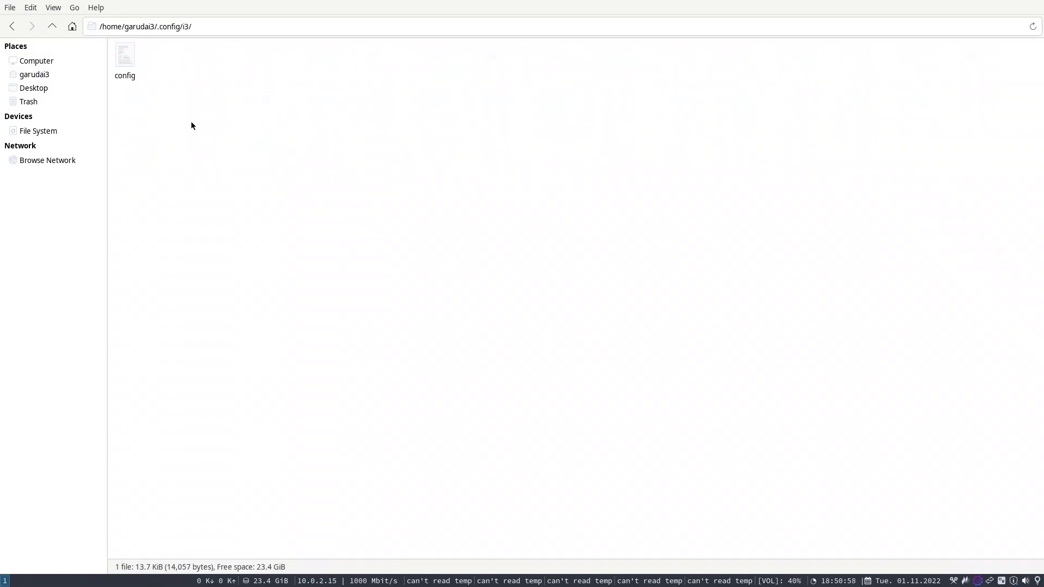
{"action": "double_click", "coordinate": [128, 64]}
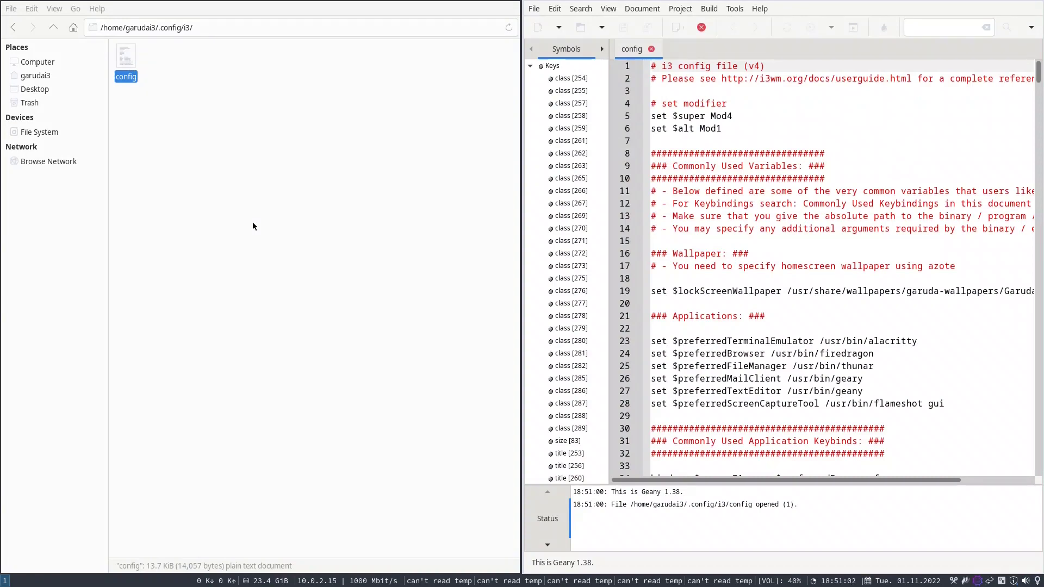
Step: Close Thunar and scroll down the i3 config in Geany
{"action": "left_click", "coordinate": [312, 271]}
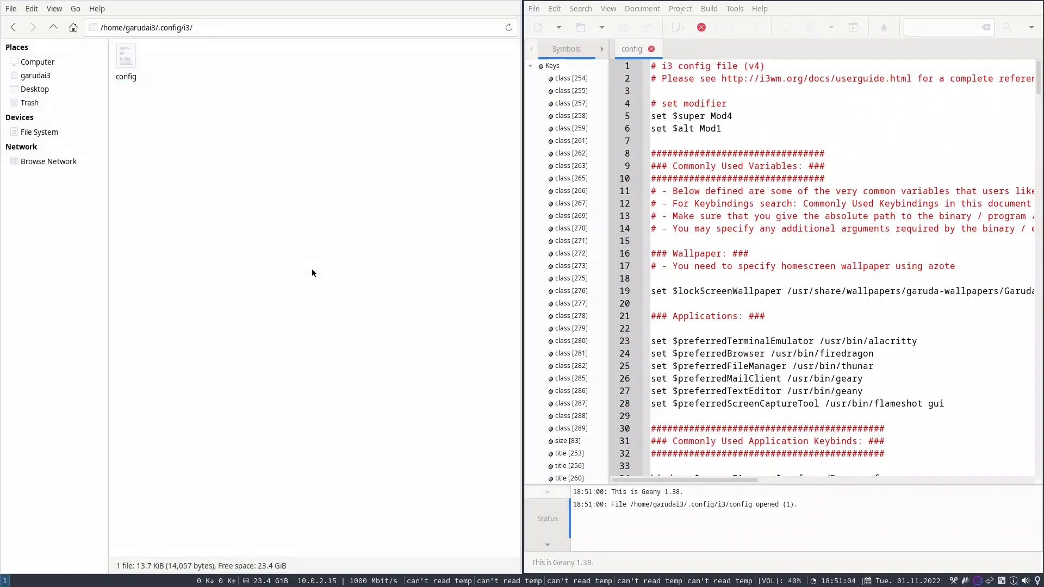
{"action": "key", "text": "ctrl+q"}
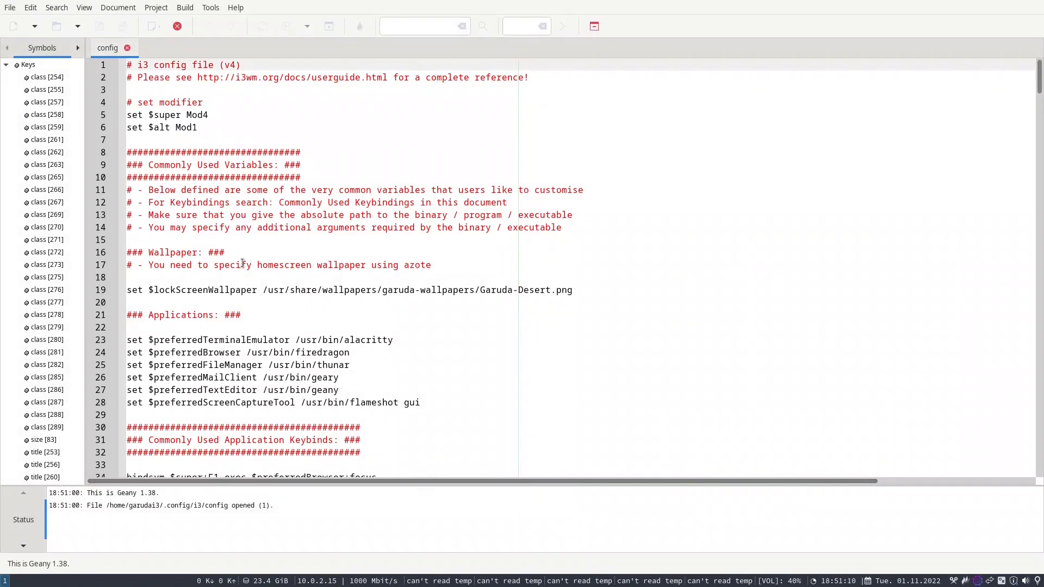
{"action": "scroll", "coordinate": [251, 267], "scroll_direction": "down", "scroll_amount": 1}
{"action": "scroll", "coordinate": [251, 267], "scroll_direction": "down", "scroll_amount": 1}
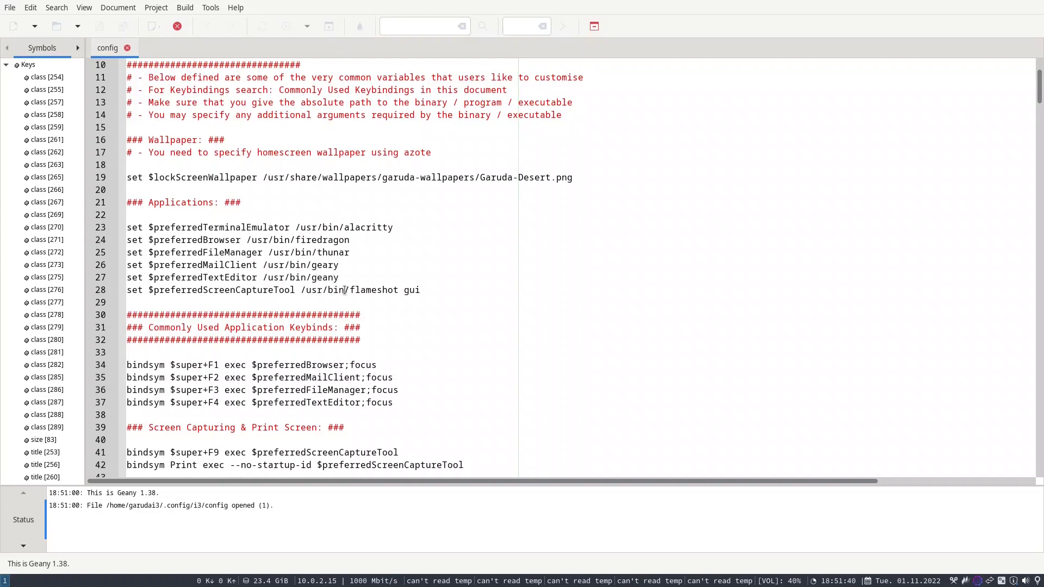
{"action": "scroll", "coordinate": [413, 333], "scroll_direction": "down", "scroll_amount": 4}
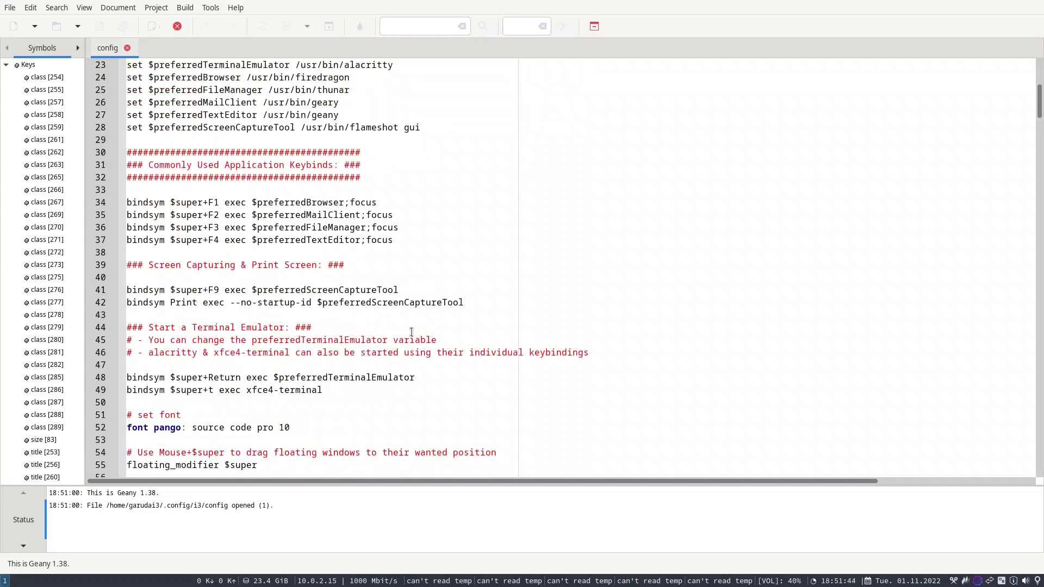
{"action": "scroll", "coordinate": [410, 329], "scroll_direction": "down", "scroll_amount": 1}
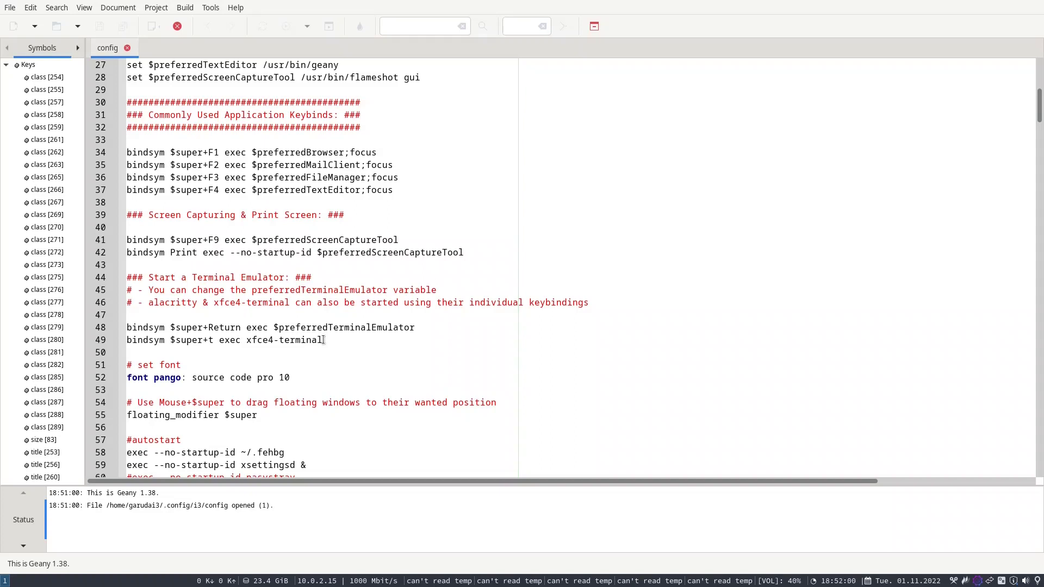
Step: Open a terminal with Super+T and close it again with Super+Shift+Q
{"action": "key", "text": "super+t"}
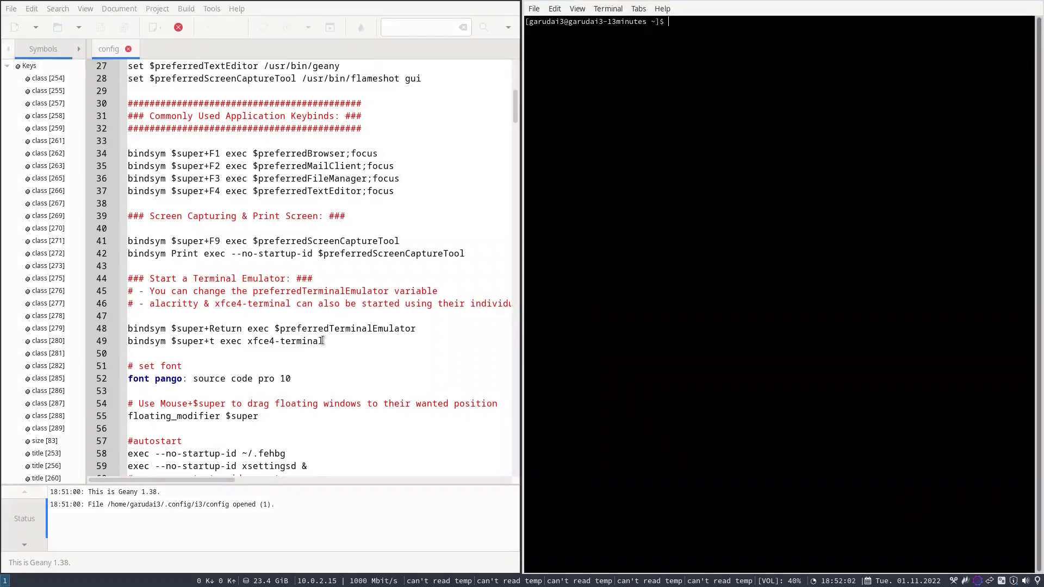
{"action": "key", "text": "super+shift+q"}
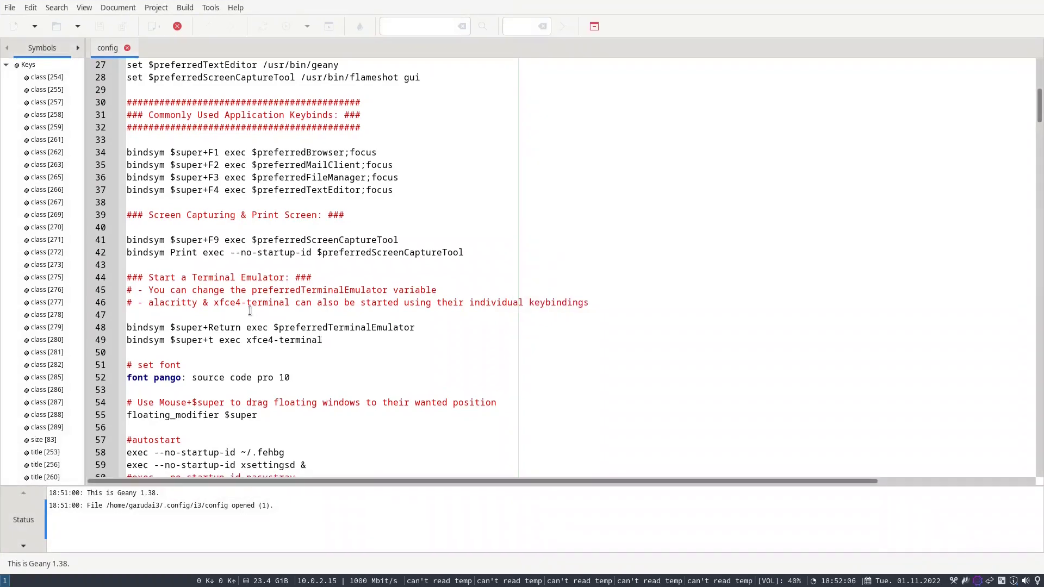
{"action": "scroll", "coordinate": [242, 317], "scroll_direction": "down", "scroll_amount": 6}
Step: Prefix # to the copyq, redshift, pamac-tray and blueberry-tray lines (63, 66, 69, 76)
{"action": "scroll", "coordinate": [242, 317], "scroll_direction": "down", "scroll_amount": 2}
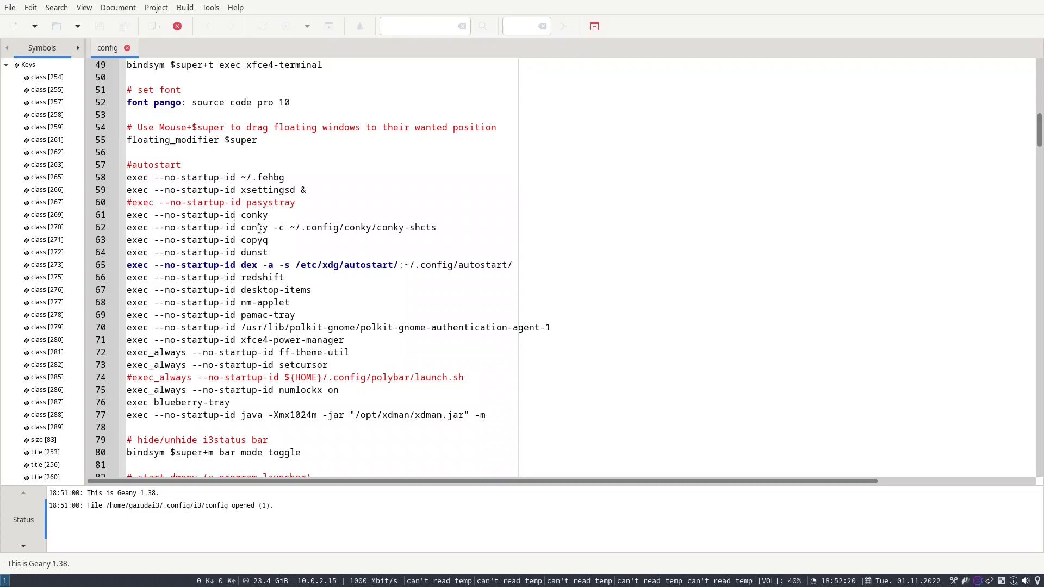
{"action": "left_click", "coordinate": [131, 239]}
{"action": "type", "text": "#"}
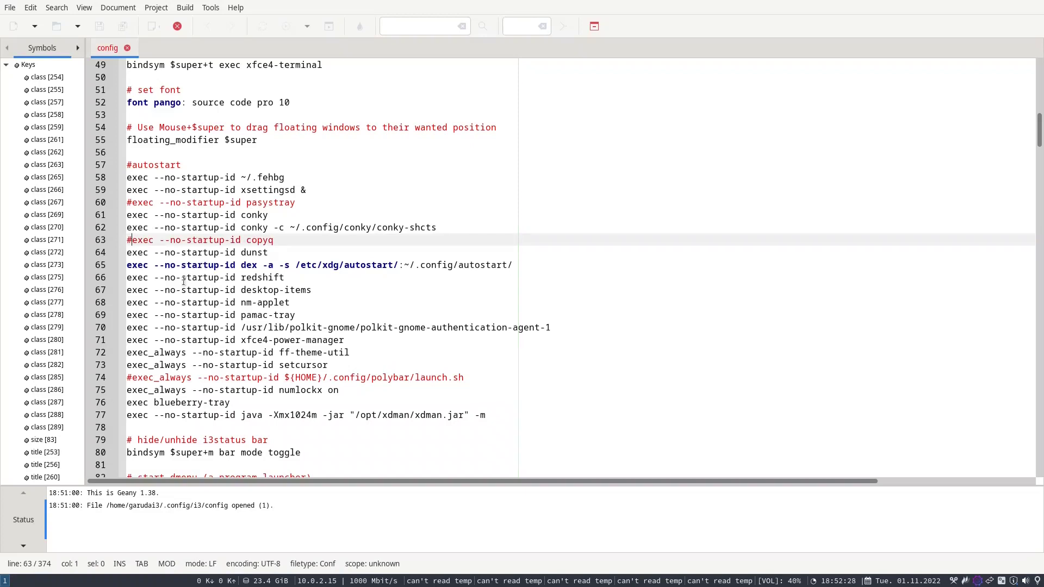
{"action": "left_click", "coordinate": [129, 278]}
{"action": "type", "text": "#"}
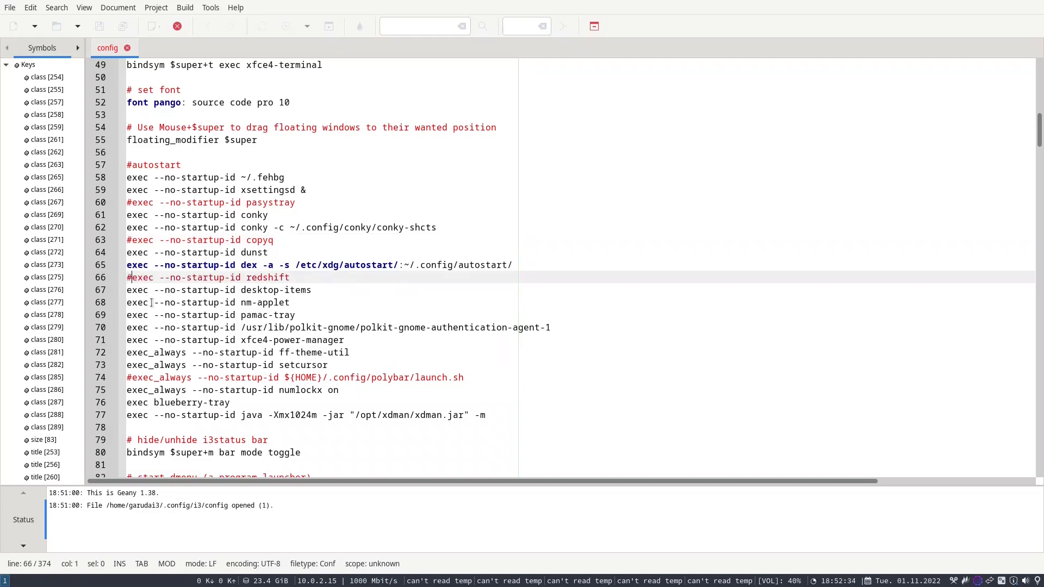
{"action": "left_click", "coordinate": [130, 317]}
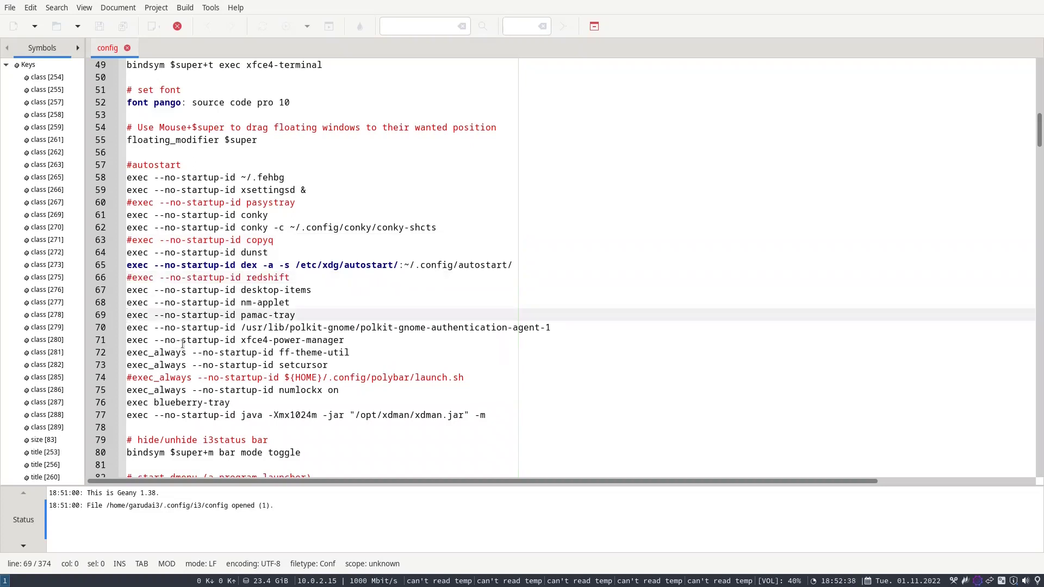
{"action": "type", "text": "#"}
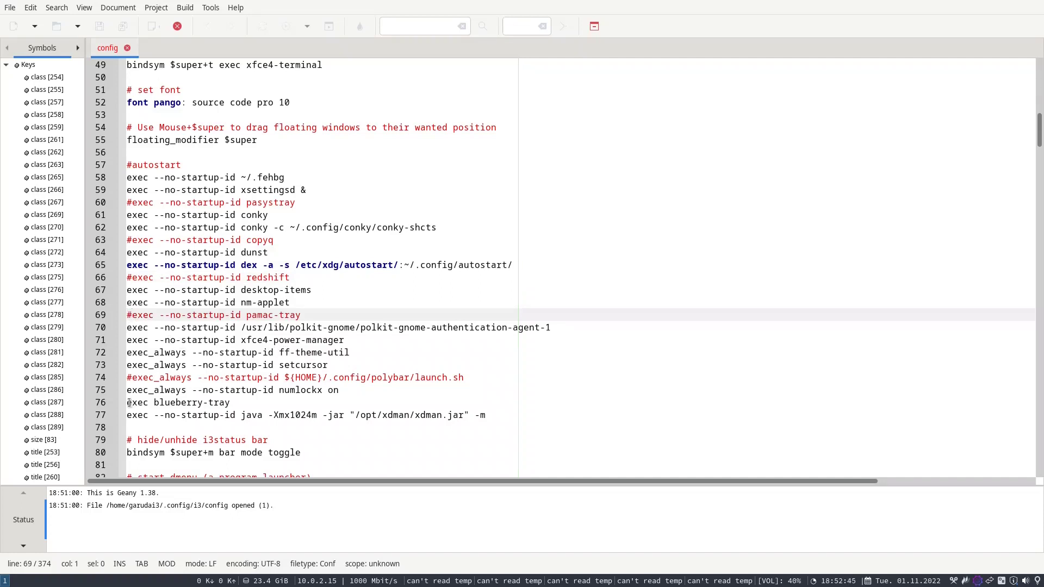
{"action": "left_click", "coordinate": [130, 402]}
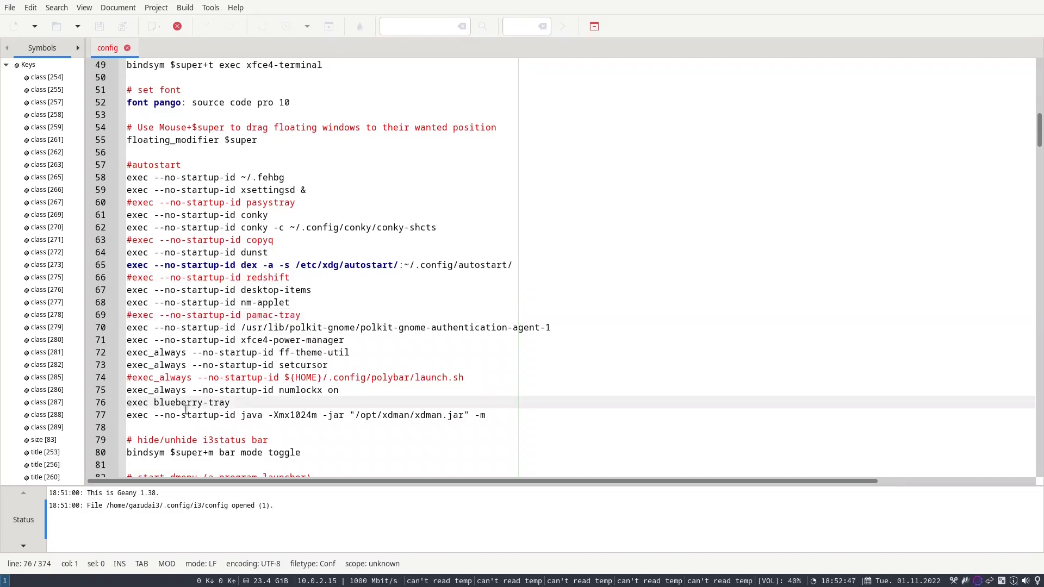
{"action": "type", "text": "#"}
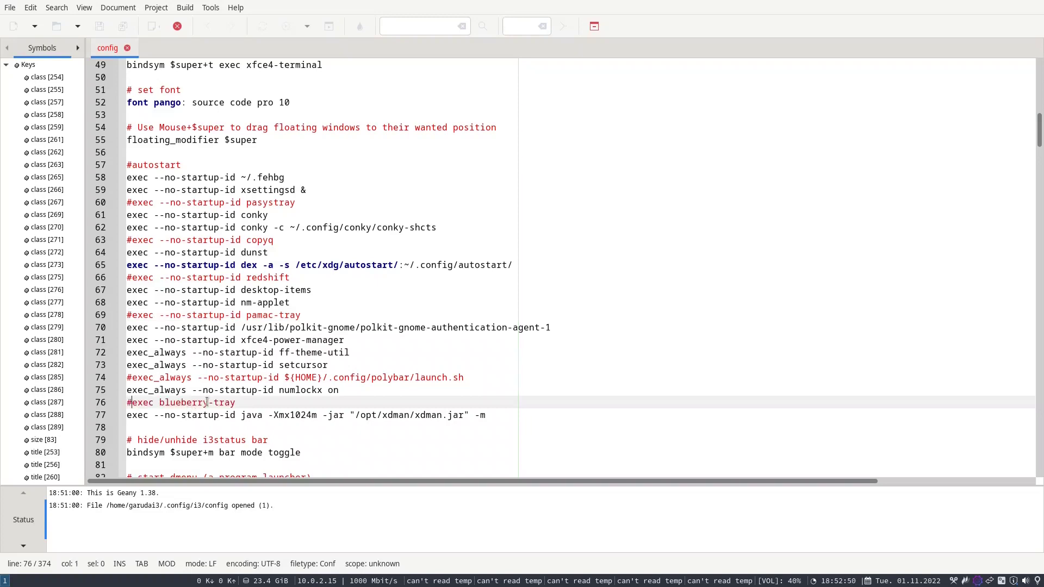
{"action": "scroll", "coordinate": [185, 409], "scroll_direction": "down", "scroll_amount": 4}
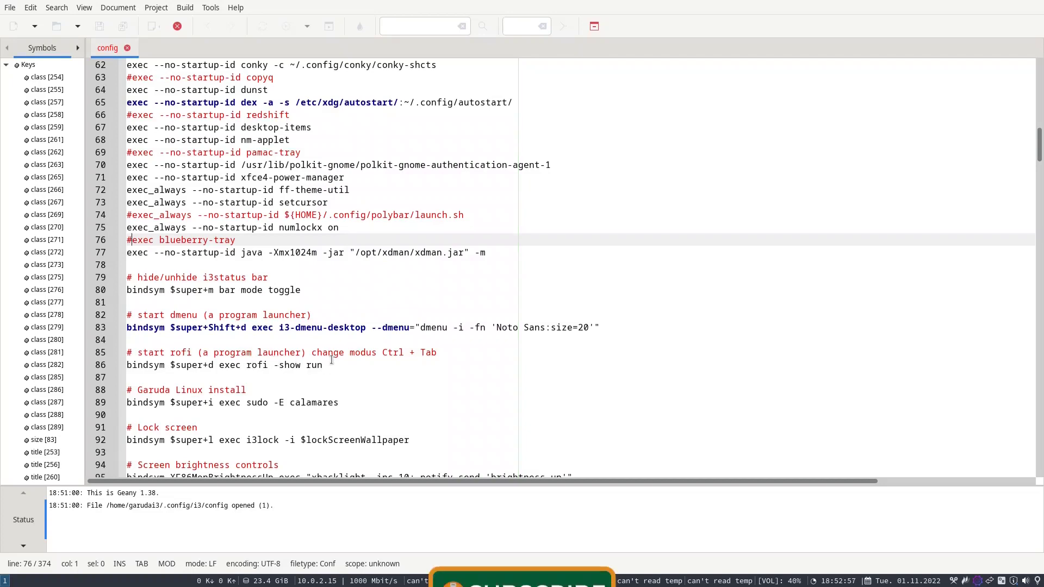
{"action": "scroll", "coordinate": [338, 360], "scroll_direction": "down", "scroll_amount": 20}
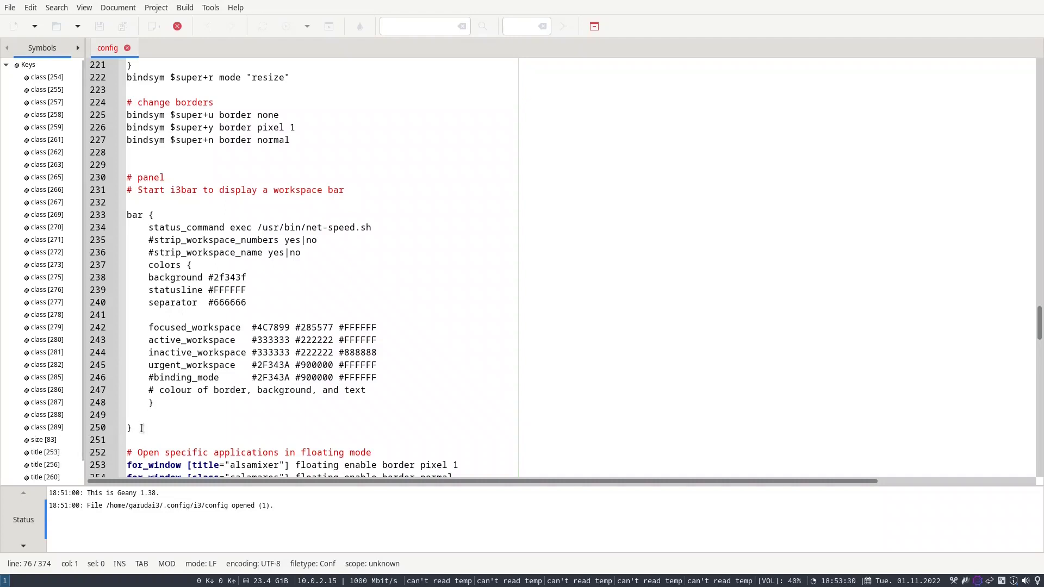
Step: Select the bar { … } block on lines 233–250 and delete it
{"action": "left_click_drag", "start_coordinate": [142, 429], "coordinate": [128, 214]}
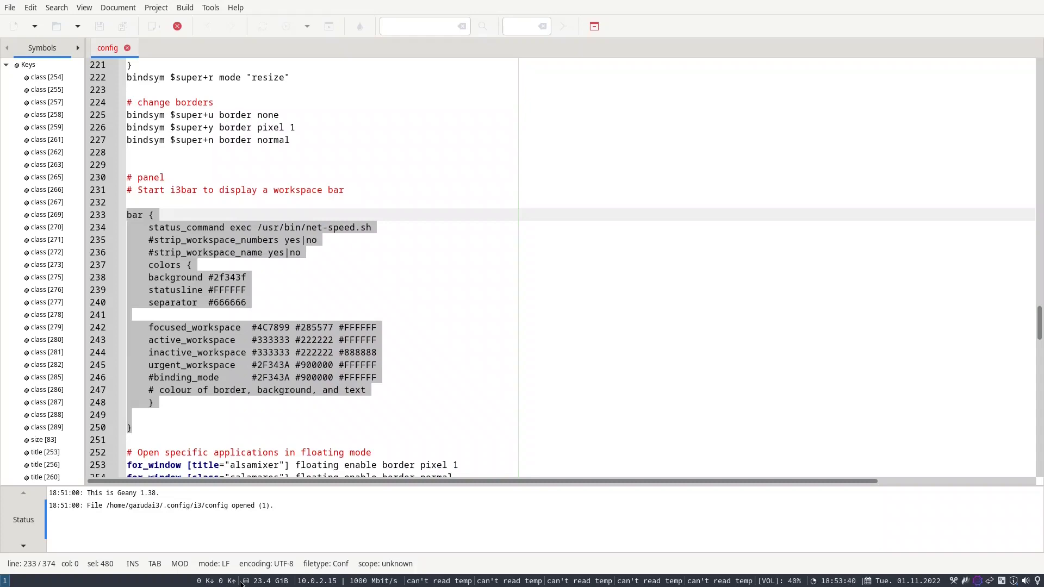
{"action": "key", "text": "Delete"}
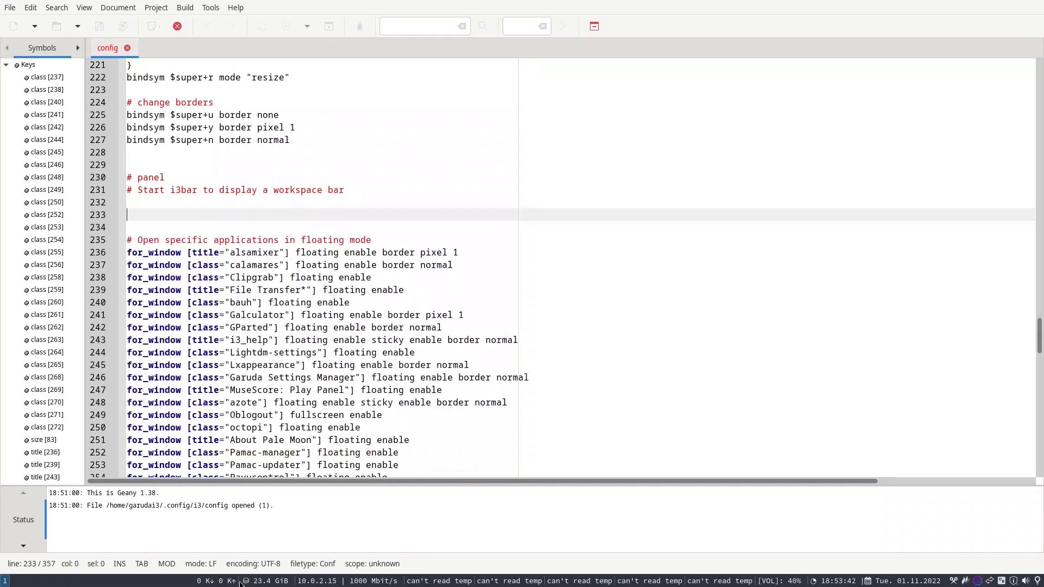
{"action": "scroll", "coordinate": [281, 299], "scroll_direction": "down", "scroll_amount": 3}
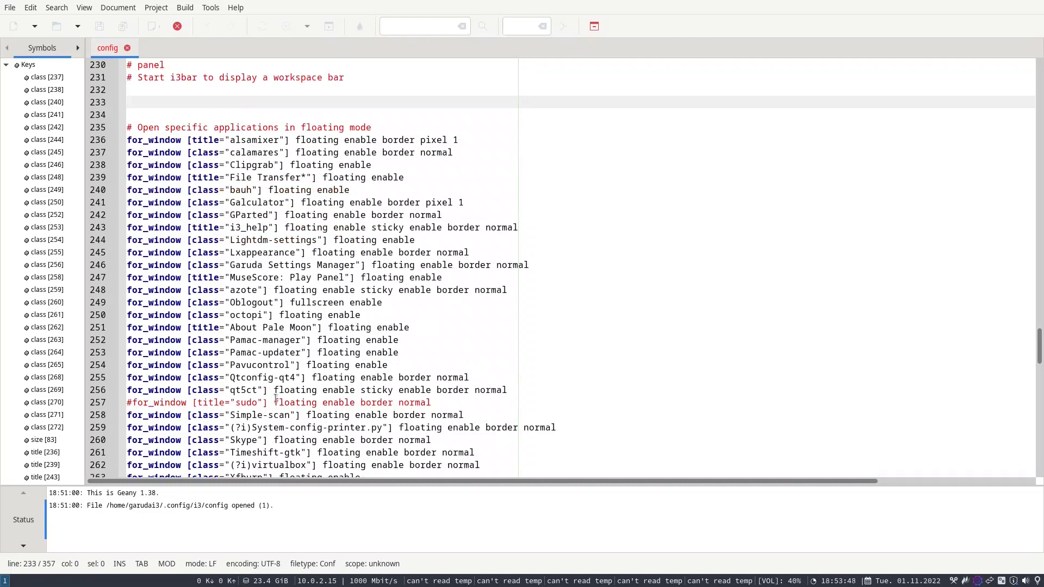
{"action": "scroll", "coordinate": [281, 366], "scroll_direction": "down", "scroll_amount": 1}
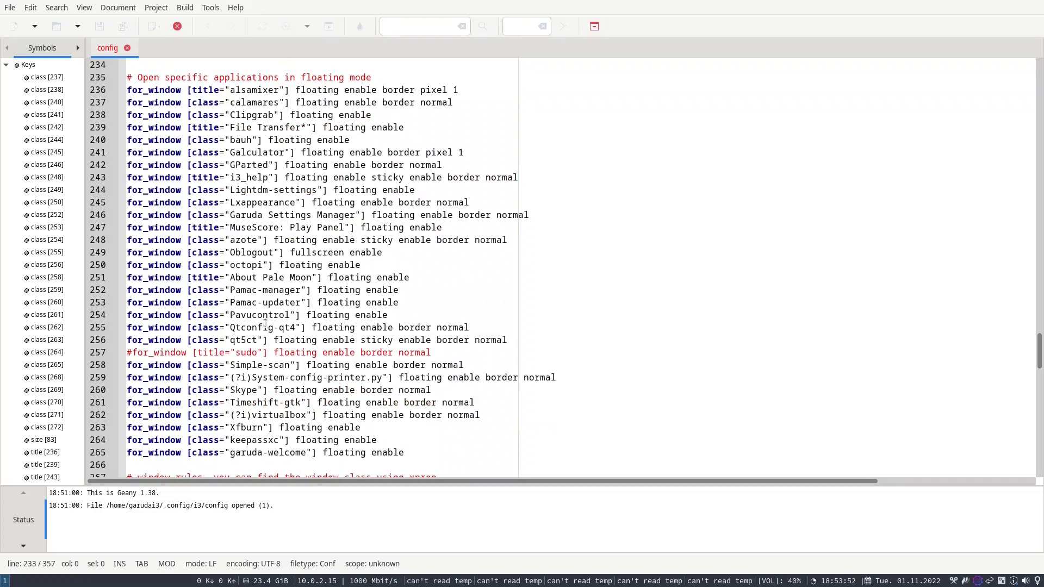
Step: Review the config's window rules and autostart section, then open the File menu
{"action": "scroll", "coordinate": [265, 392], "scroll_direction": "down", "scroll_amount": 2}
{"action": "scroll", "coordinate": [282, 176], "scroll_direction": "up", "scroll_amount": 2}
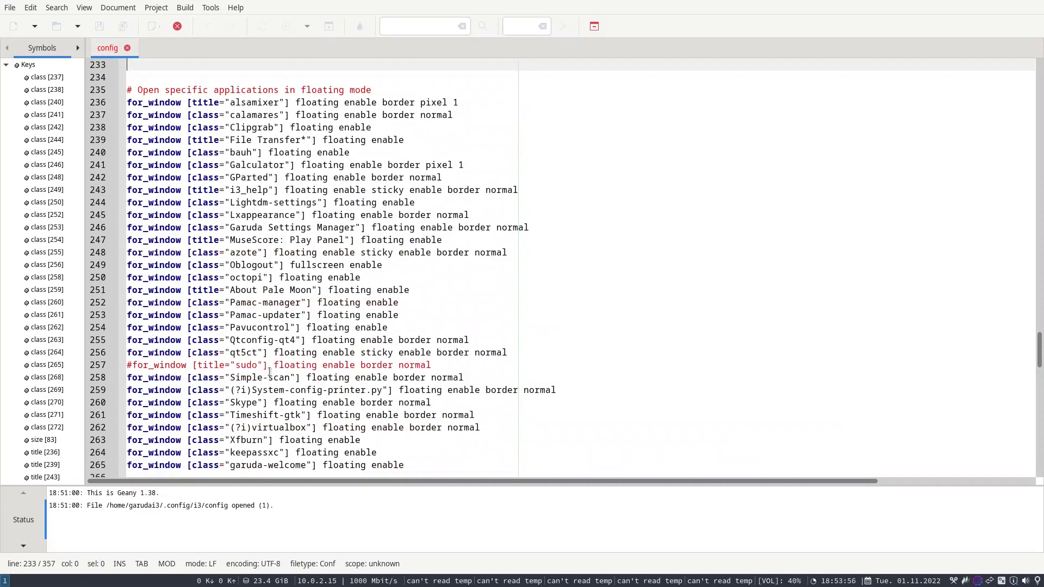
{"action": "scroll", "coordinate": [275, 438], "scroll_direction": "down", "scroll_amount": 3}
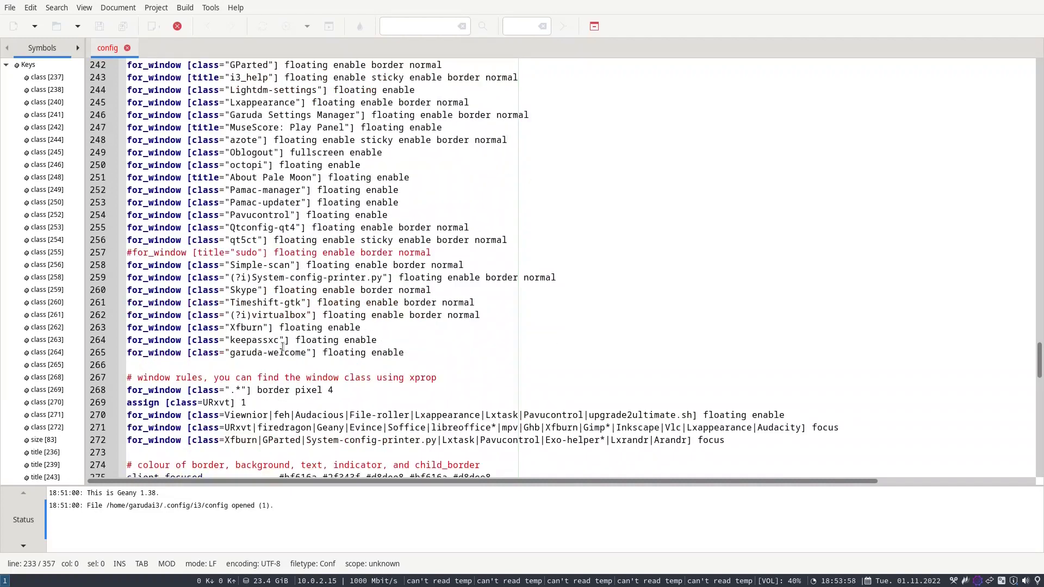
{"action": "scroll", "coordinate": [254, 305], "scroll_direction": "down", "scroll_amount": 3}
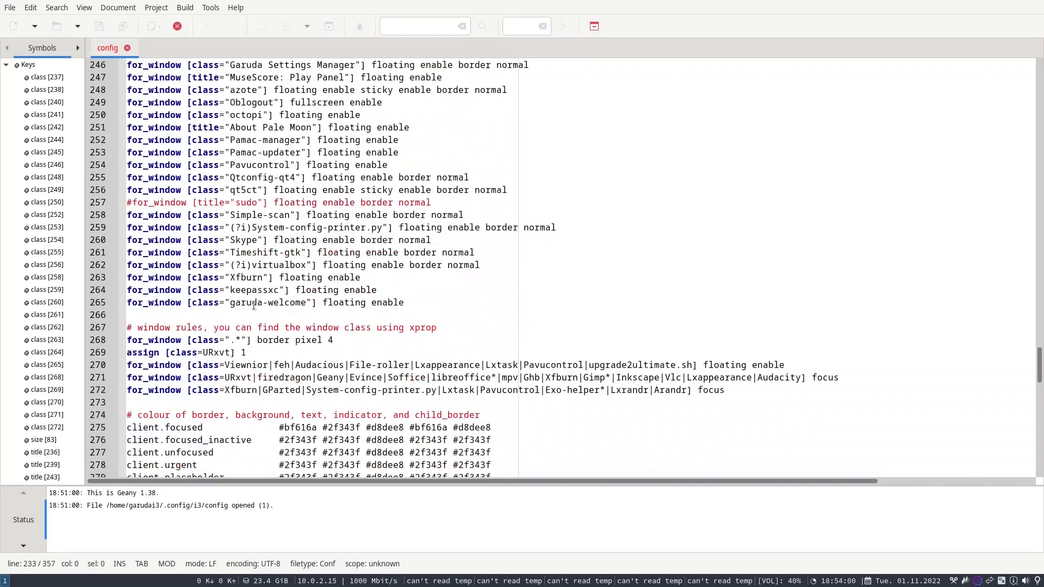
{"action": "scroll", "coordinate": [253, 310], "scroll_direction": "down", "scroll_amount": 6}
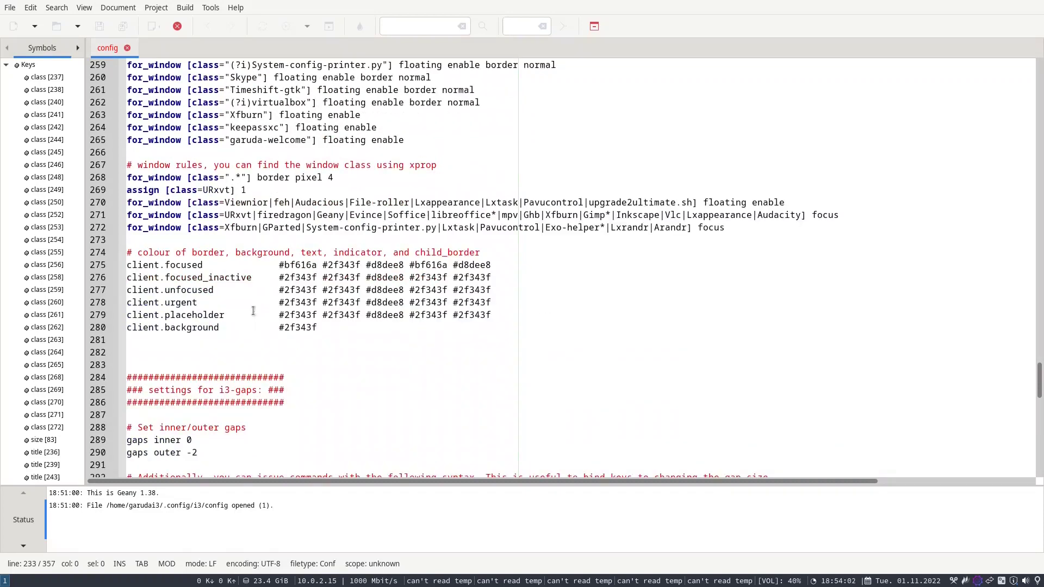
{"action": "scroll", "coordinate": [254, 311], "scroll_direction": "down", "scroll_amount": 8}
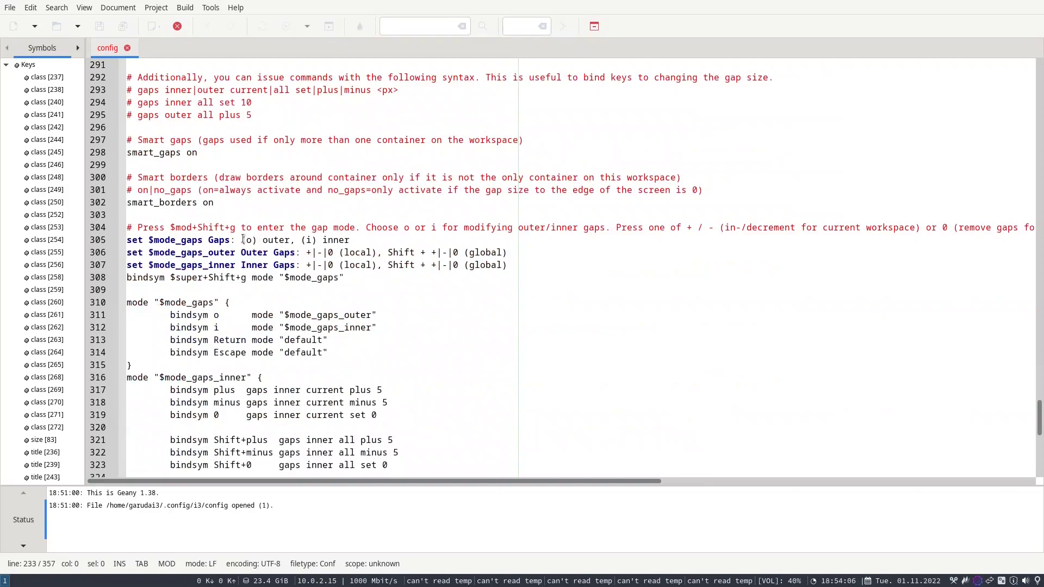
{"action": "scroll", "coordinate": [243, 240], "scroll_direction": "down", "scroll_amount": 7}
{"action": "scroll", "coordinate": [243, 240], "scroll_direction": "up", "scroll_amount": 20}
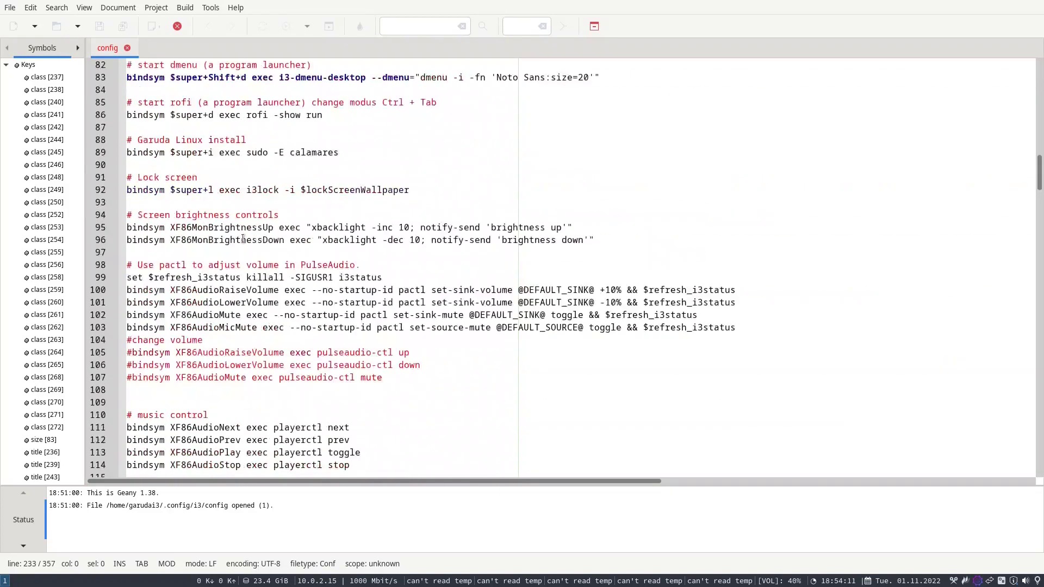
{"action": "scroll", "coordinate": [243, 239], "scroll_direction": "up", "scroll_amount": 20}
{"action": "scroll", "coordinate": [238, 299], "scroll_direction": "down", "scroll_amount": 17}
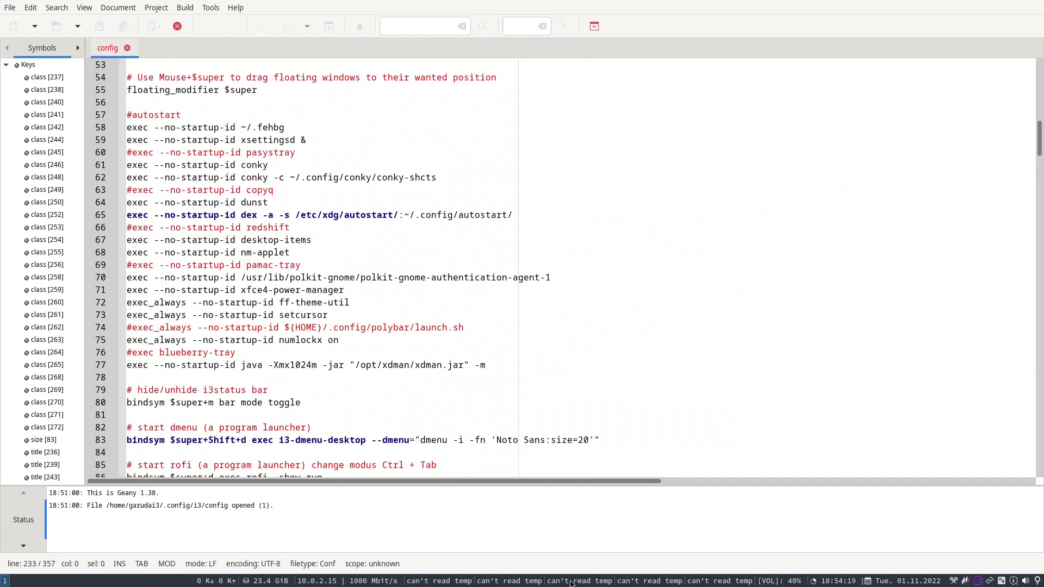
{"action": "scroll", "coordinate": [217, 380], "scroll_direction": "down", "scroll_amount": 7}
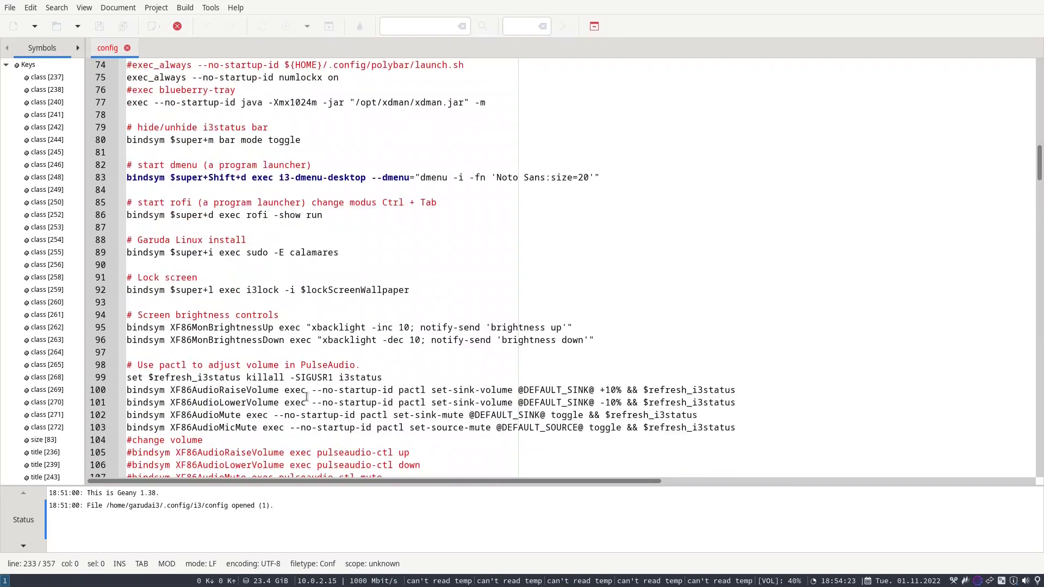
{"action": "scroll", "coordinate": [136, 217], "scroll_direction": "up", "scroll_amount": 13}
{"action": "left_click", "coordinate": [17, 5]}
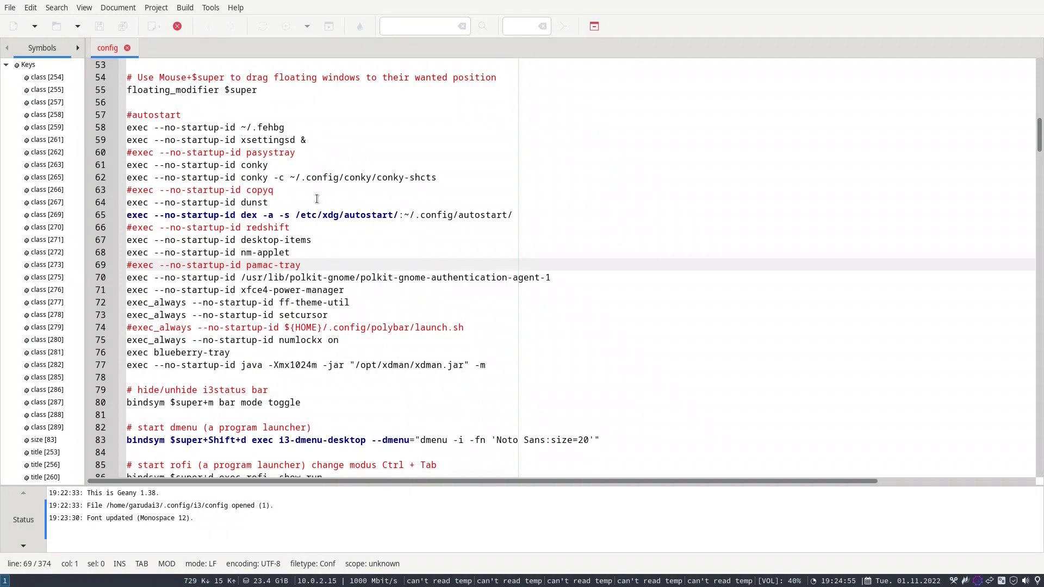
Step: Duplicate the fehbg exec line below itself and change its command to mate-panel
{"action": "left_click", "coordinate": [267, 150]}
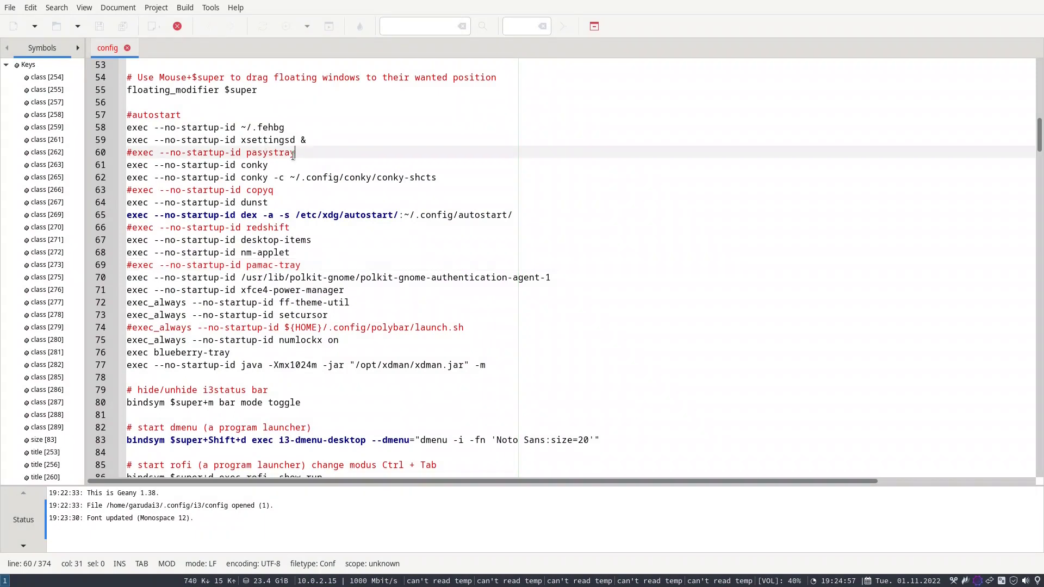
{"action": "left_click", "coordinate": [274, 128]}
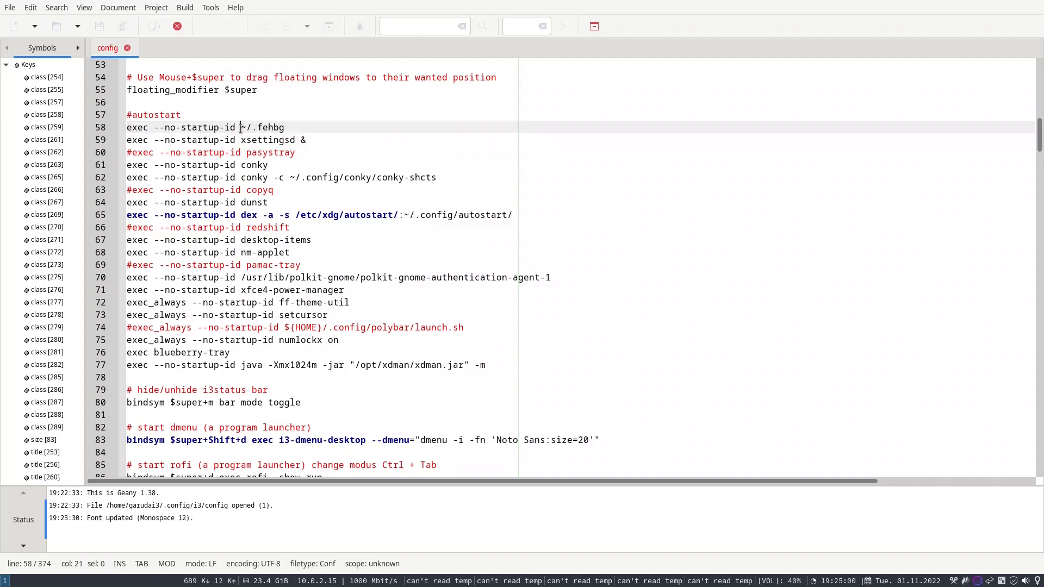
{"action": "right_click", "coordinate": [275, 129]}
{"action": "key", "text": "Escape"}
{"action": "key", "text": "Return"}
{"action": "right_click", "coordinate": [259, 140]}
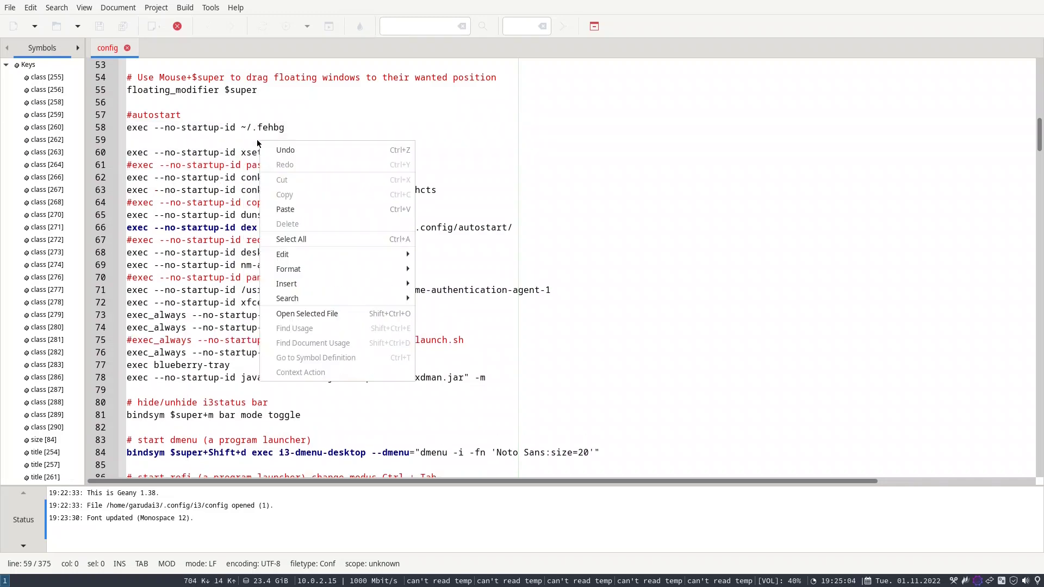
{"action": "left_click", "coordinate": [286, 209]}
{"action": "left_click", "coordinate": [306, 143]}
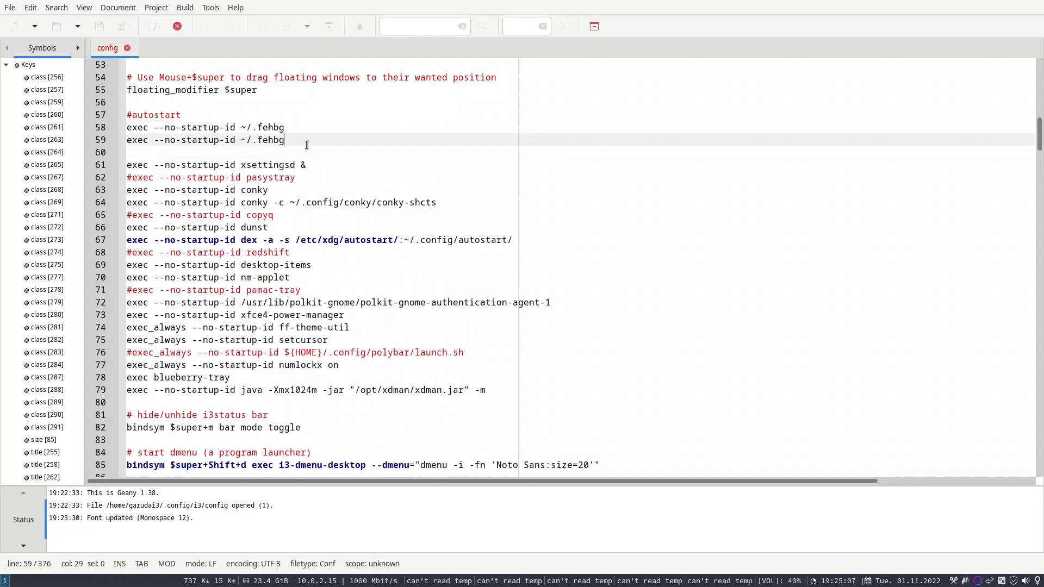
{"action": "key", "text": "BackSpace"}
{"action": "key", "text": "BackSpace"}
{"action": "key", "text": "BackSpace"}
{"action": "key", "text": "BackSpace"}
{"action": "key", "text": "BackSpace"}
{"action": "key", "text": "BackSpace"}
{"action": "key", "text": "BackSpace"}
{"action": "key", "text": "BackSpace"}
{"action": "type", "text": "mate-panel"}
{"action": "left_click", "coordinate": [149, 147]}
{"action": "key", "text": "Delete"}
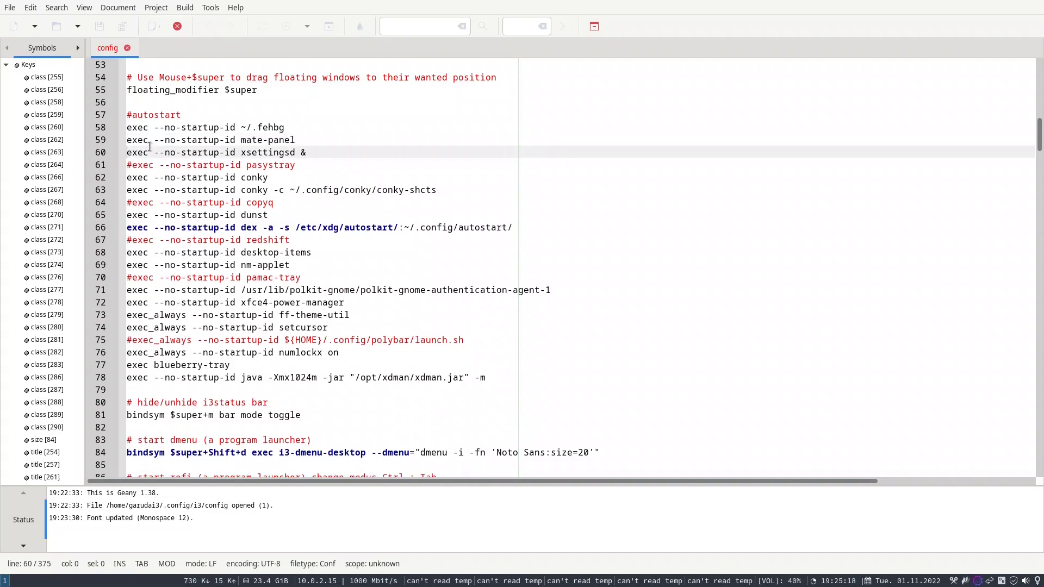
Step: Save the edited i3 config and quit Geany
{"action": "left_click", "coordinate": [11, 9]}
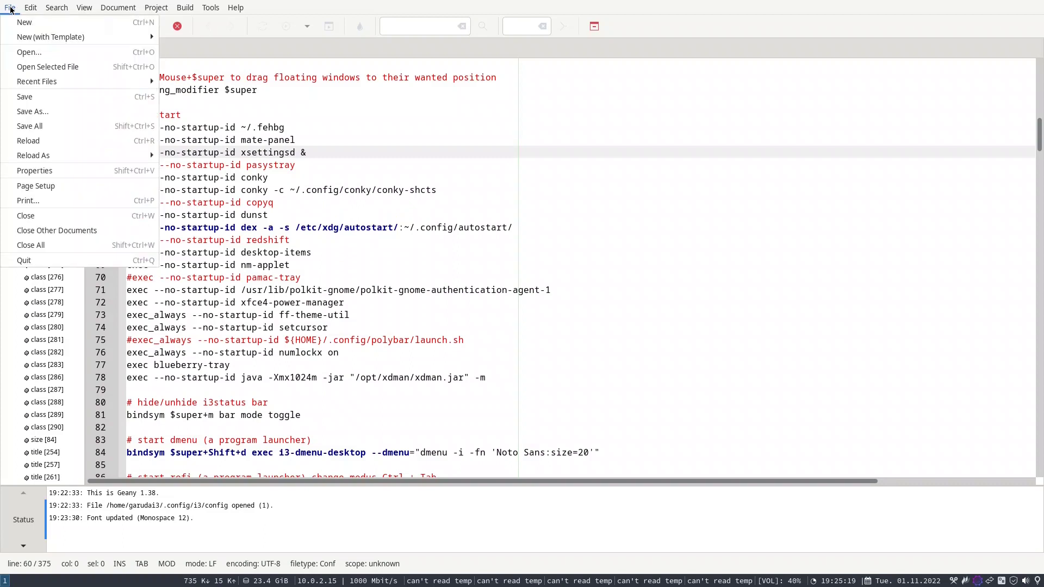
{"action": "left_click", "coordinate": [38, 102]}
{"action": "key", "text": "alt+f"}
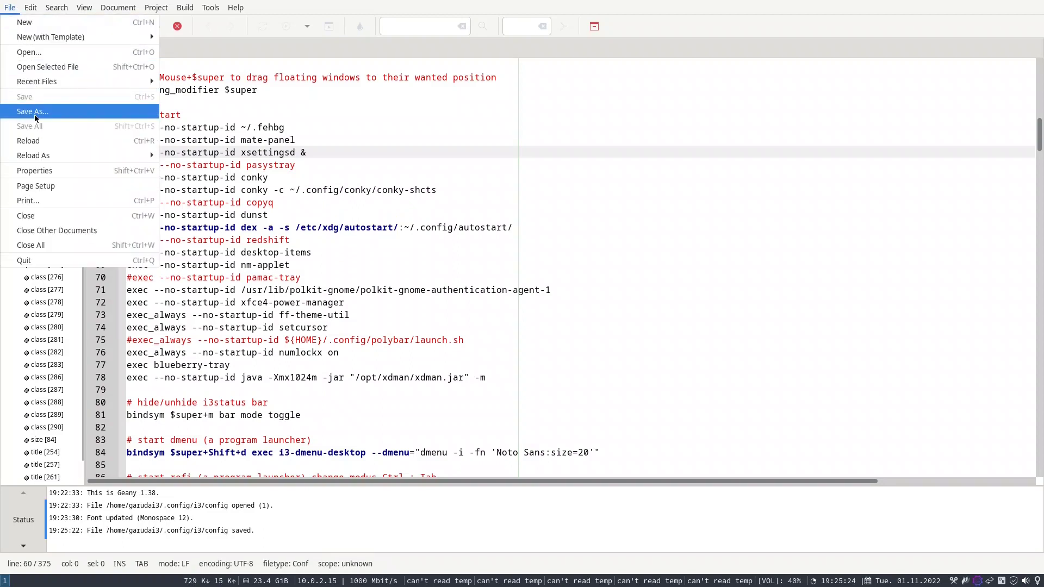
{"action": "left_click", "coordinate": [59, 260]}
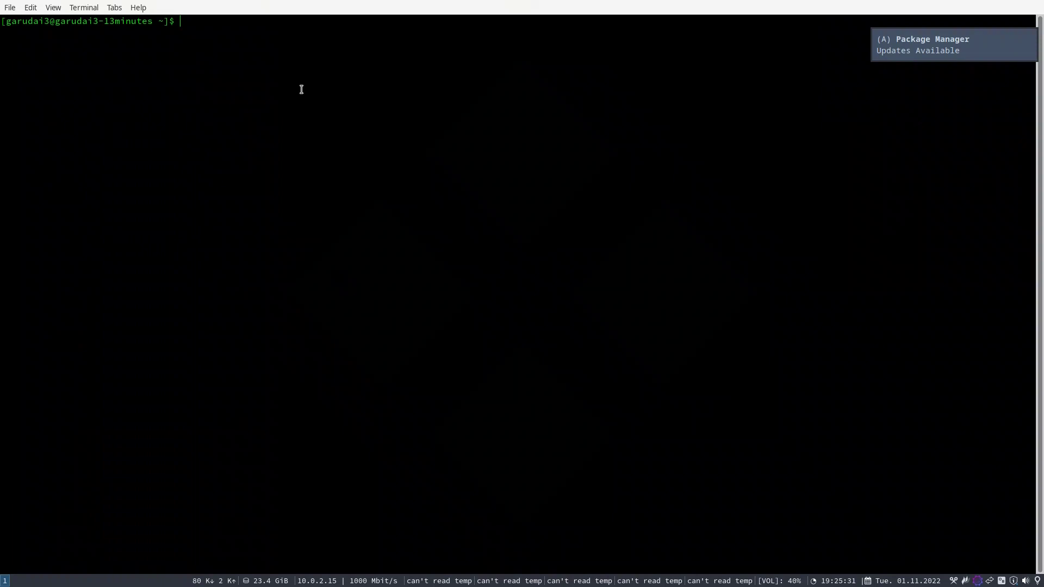
Step: Run sudo pacman -S mate-panel, then decline the install with n
{"action": "type", "text": "sudo pacman -S mate-panel"}
{"action": "key", "text": "Return"}
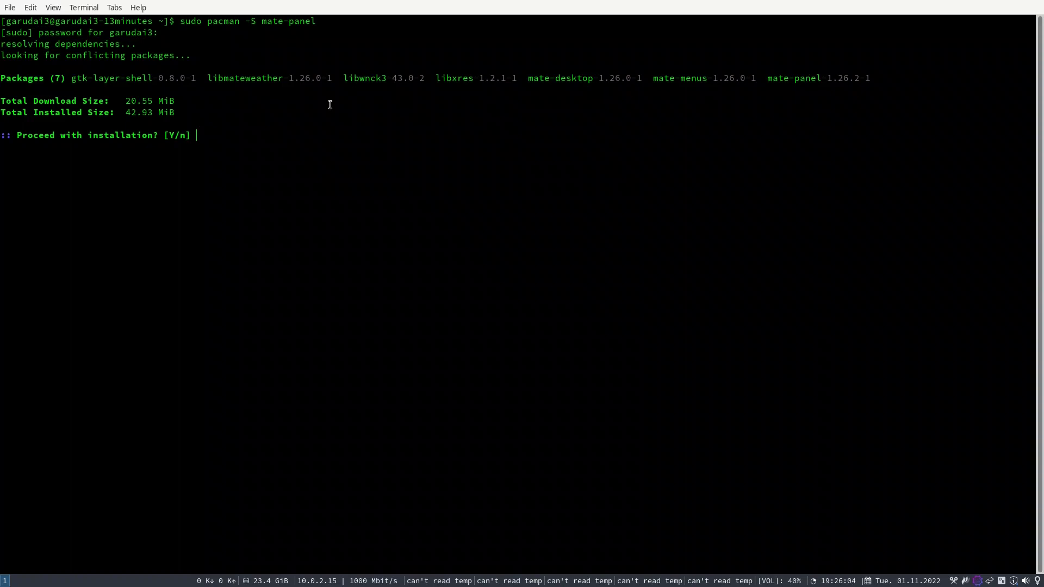
{"action": "type", "text": "n"}
{"action": "key", "text": "Return"}
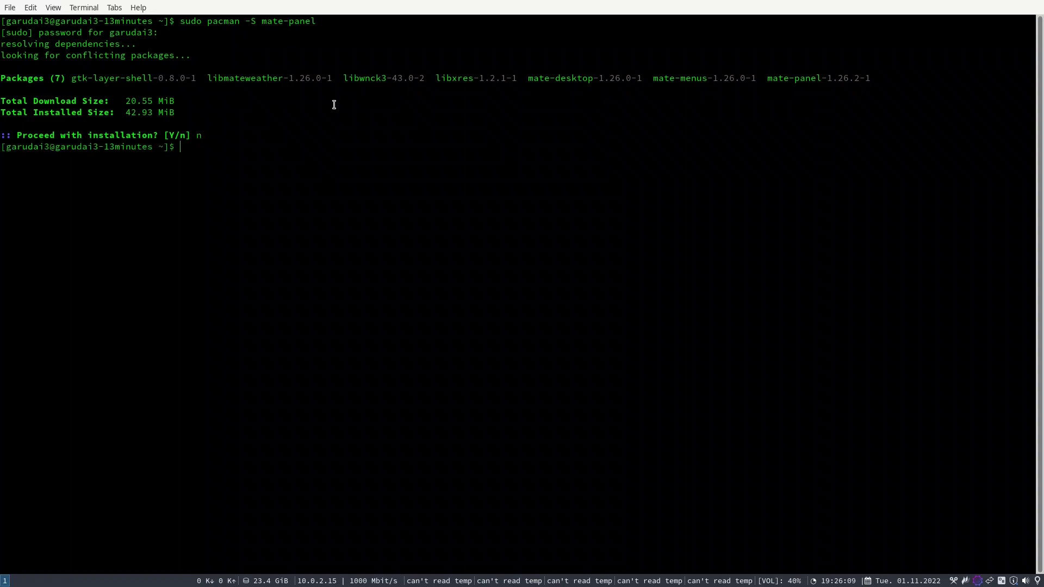
Step: Install mate-panel plus mate-session-manager, fixing the misspelled package name, and confirm with y
{"action": "key", "text": "Up"}
{"action": "type", "text": "mate"}
{"action": "type", "text": "-sessi"}
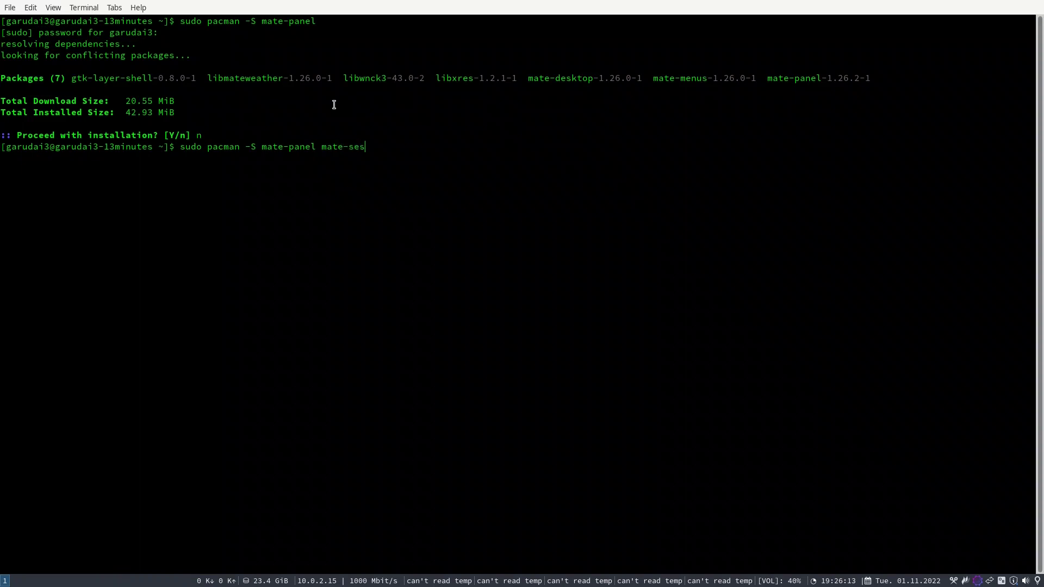
{"action": "type", "text": "ons-manager"}
{"action": "key", "text": "Return"}
{"action": "key", "text": "Up"}
{"action": "key", "text": "Left"}
{"action": "key", "text": "Left"}
{"action": "key", "text": "Left"}
{"action": "key", "text": "Left"}
{"action": "key", "text": "Left"}
{"action": "key", "text": "Left"}
{"action": "key", "text": "Left"}
{"action": "key", "text": "Left"}
{"action": "key", "text": "BackSpace"}
{"action": "key", "text": "Return"}
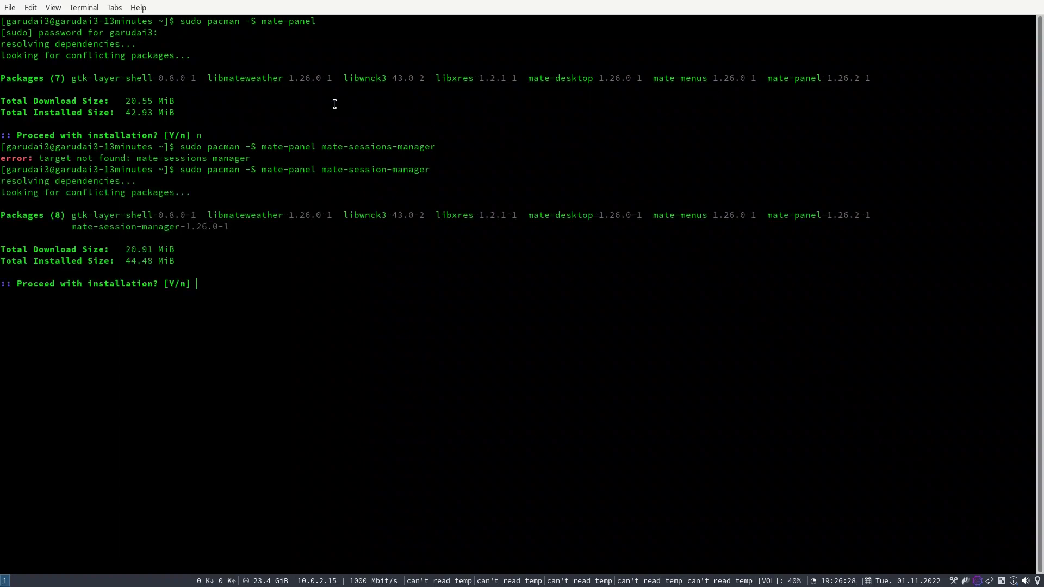
{"action": "type", "text": "y"}
{"action": "key", "text": "Return"}
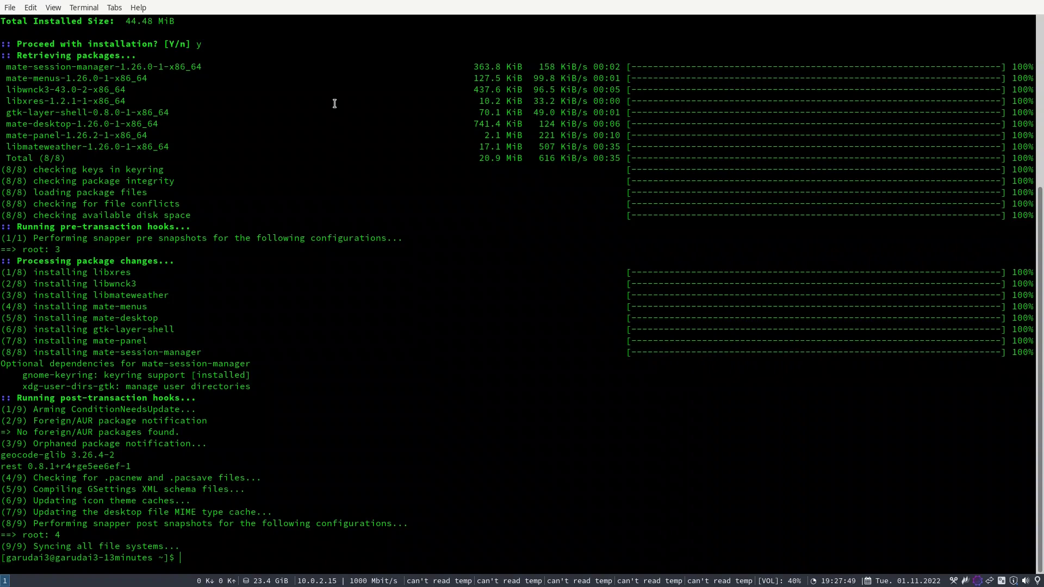
Step: Try ending the session with kill i3 and kill i3wm
{"action": "type", "text": "kill i3"}
{"action": "key", "text": "Return"}
{"action": "type", "text": "kill i3wm"}
{"action": "key", "text": "Return"}
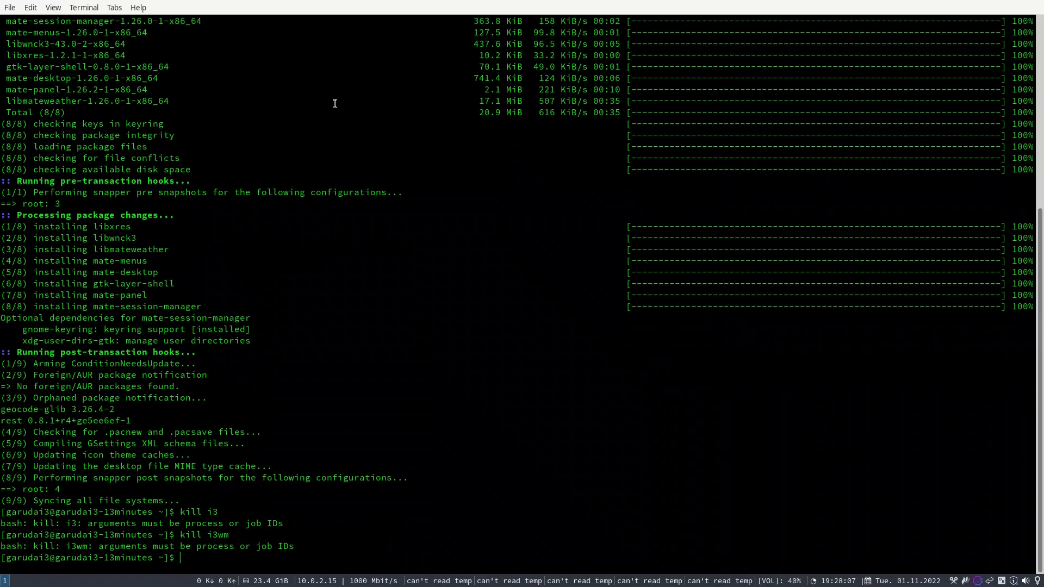
Step: Log out, sign back in with the account password, and close Garuda Welcome
{"action": "key", "text": "super+shift+e"}
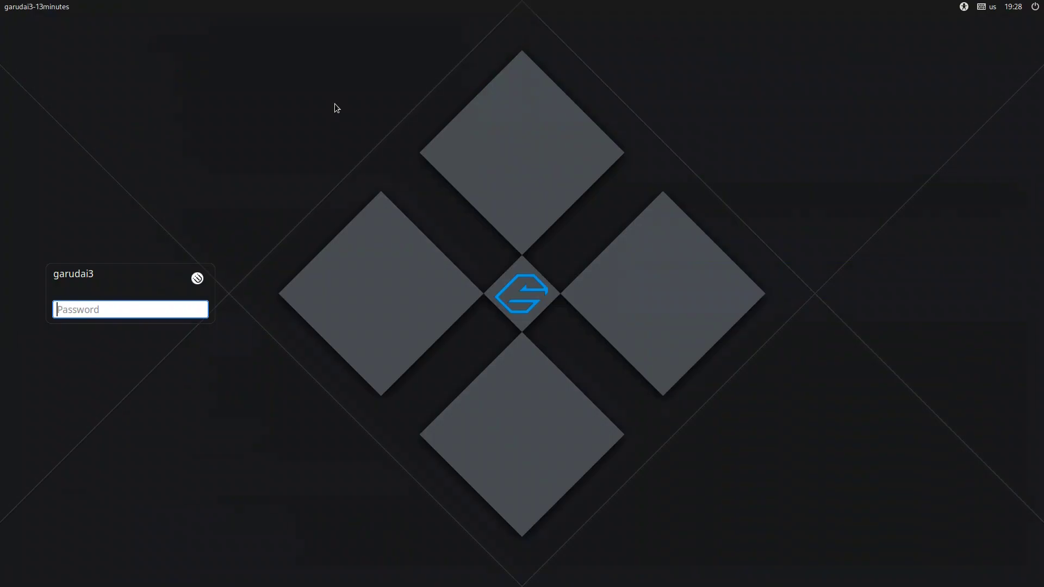
{"action": "key", "text": "Return"}
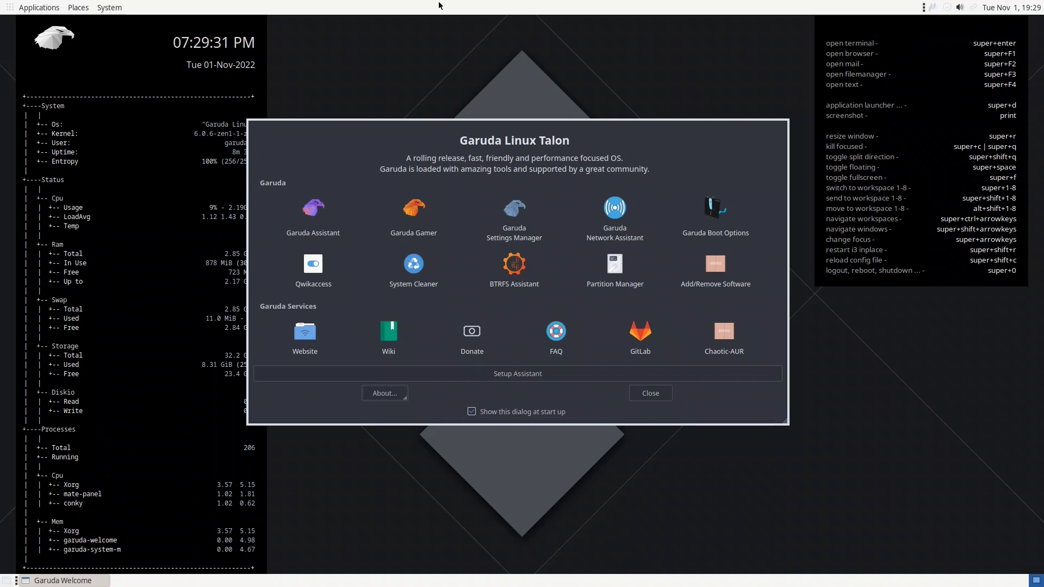
{"action": "key", "text": "super+q"}
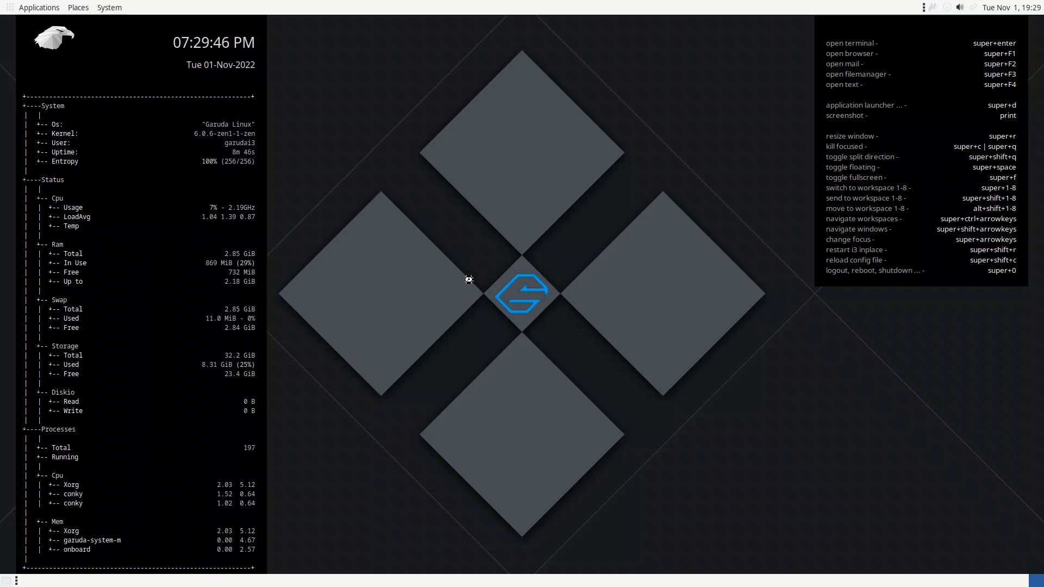
Step: Set the top panel's background to solid black in its Properties
{"action": "right_click", "coordinate": [341, 10]}
{"action": "left_click", "coordinate": [371, 33]}
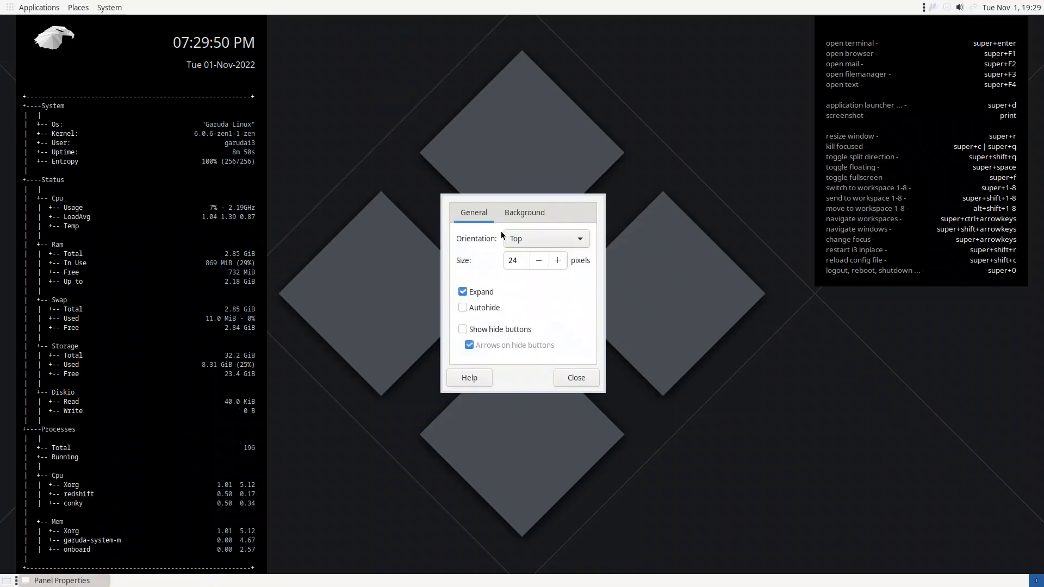
{"action": "left_click", "coordinate": [524, 212]}
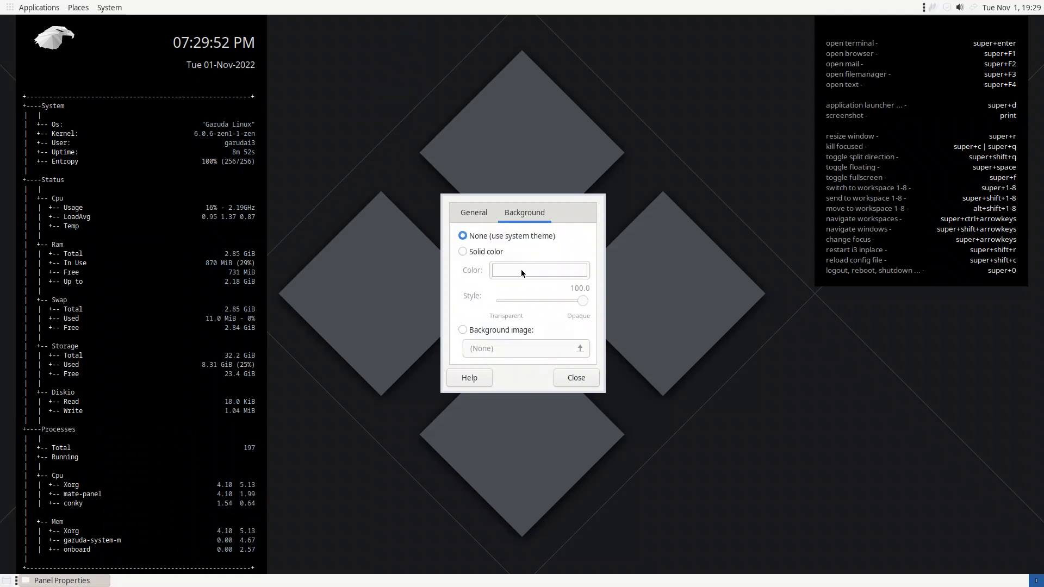
{"action": "left_click", "coordinate": [517, 270]}
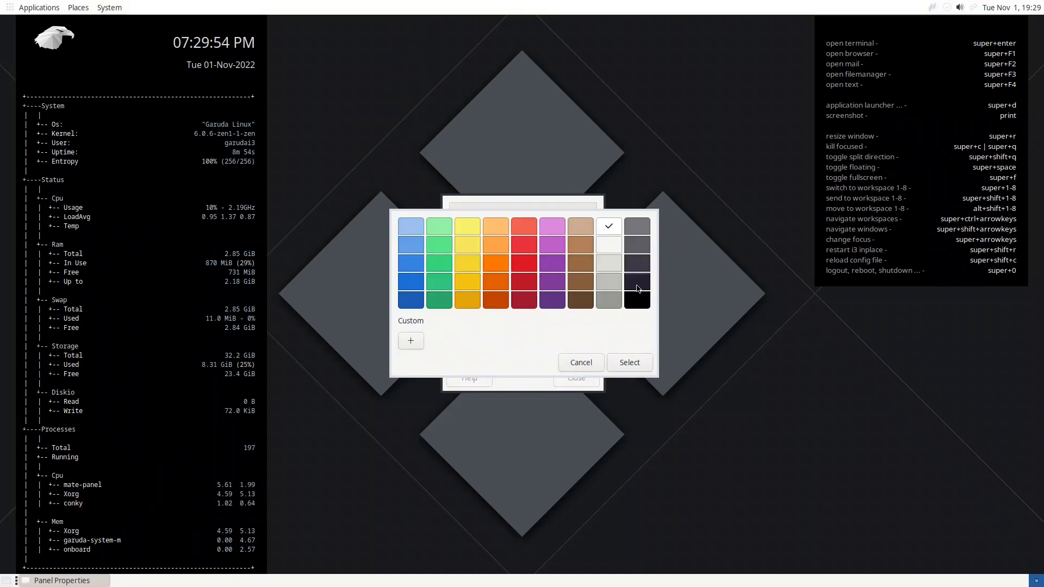
{"action": "left_click", "coordinate": [637, 301]}
{"action": "left_click", "coordinate": [625, 363]}
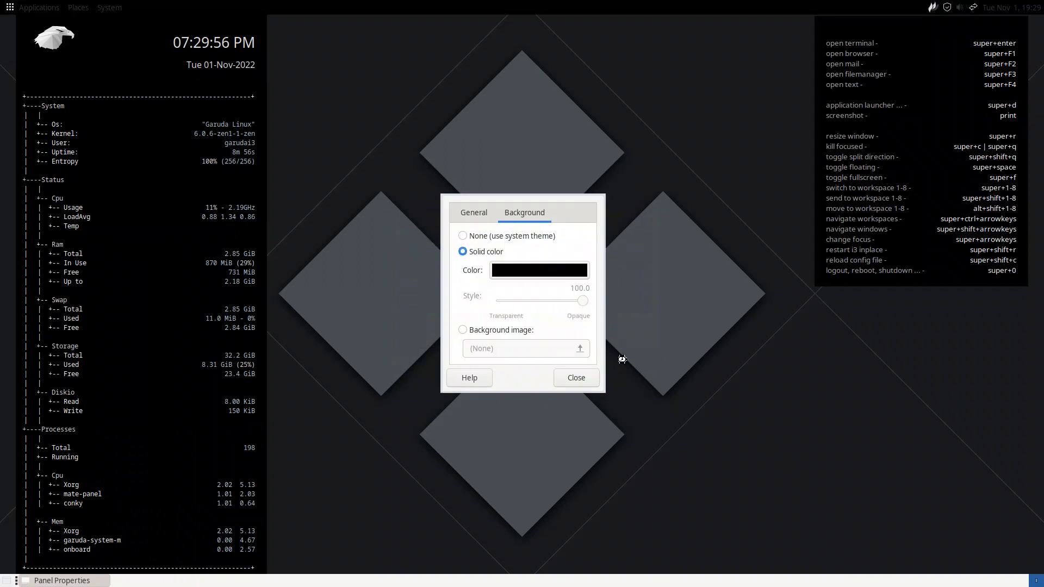
{"action": "left_click", "coordinate": [556, 377]}
Step: Set the bottom panel's background to solid black and close its Properties
{"action": "right_click", "coordinate": [373, 582]}
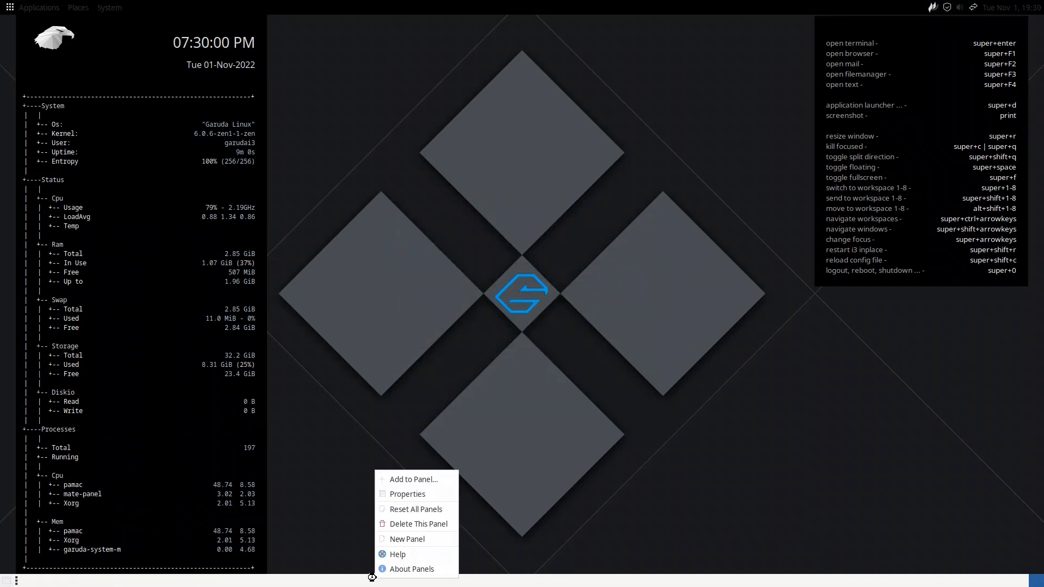
{"action": "left_click", "coordinate": [411, 505]}
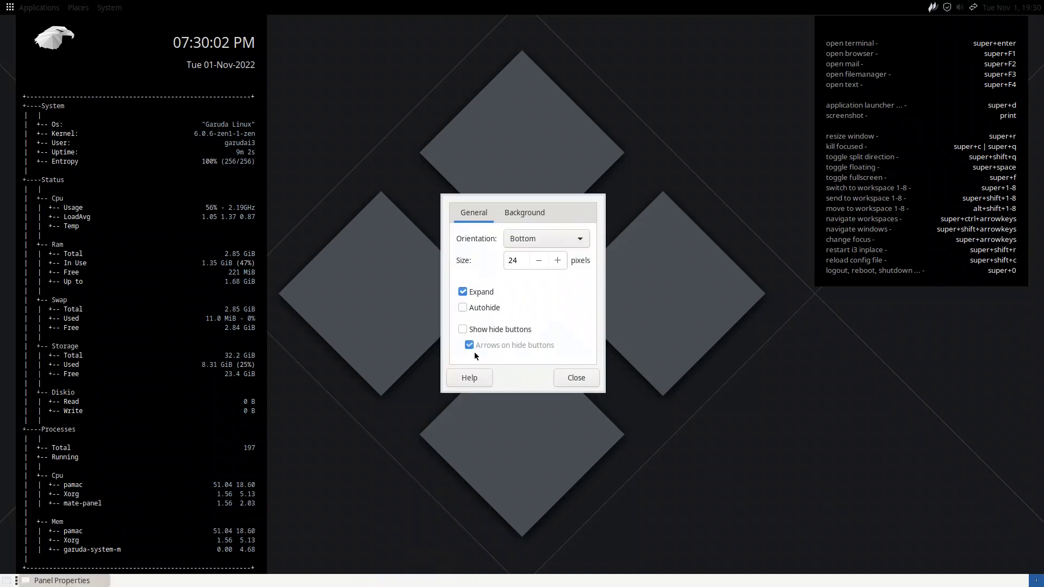
{"action": "left_click", "coordinate": [529, 217]}
{"action": "left_click", "coordinate": [484, 252]}
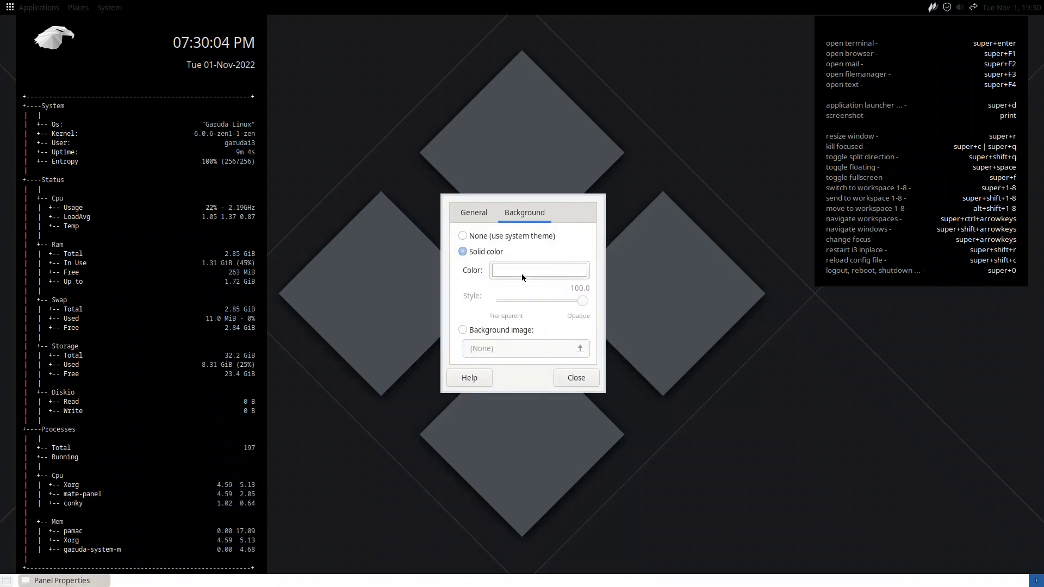
{"action": "left_click", "coordinate": [522, 272]}
{"action": "left_click", "coordinate": [641, 306]}
{"action": "left_click", "coordinate": [627, 365]}
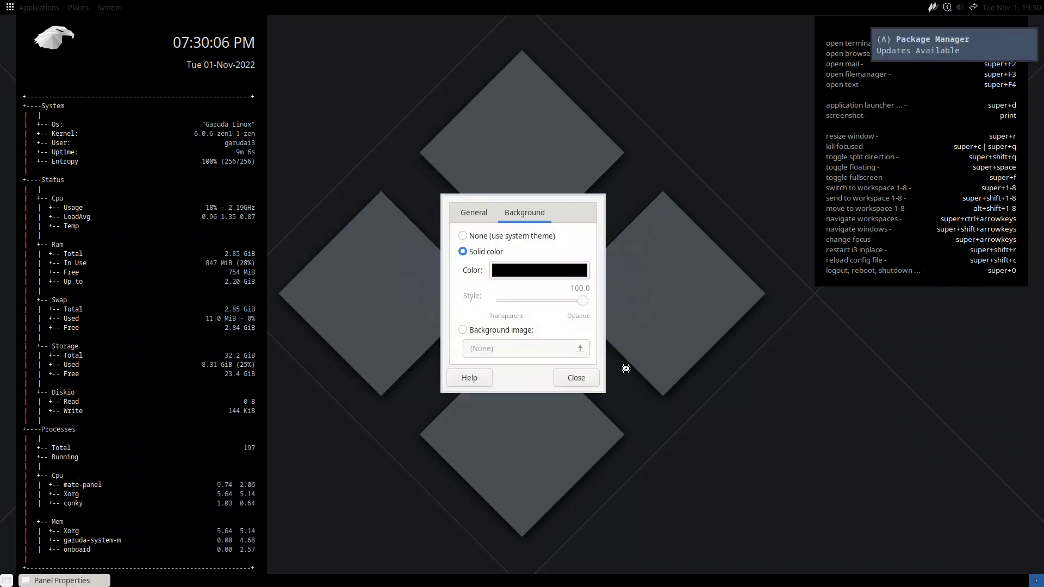
{"action": "left_click", "coordinate": [575, 377]}
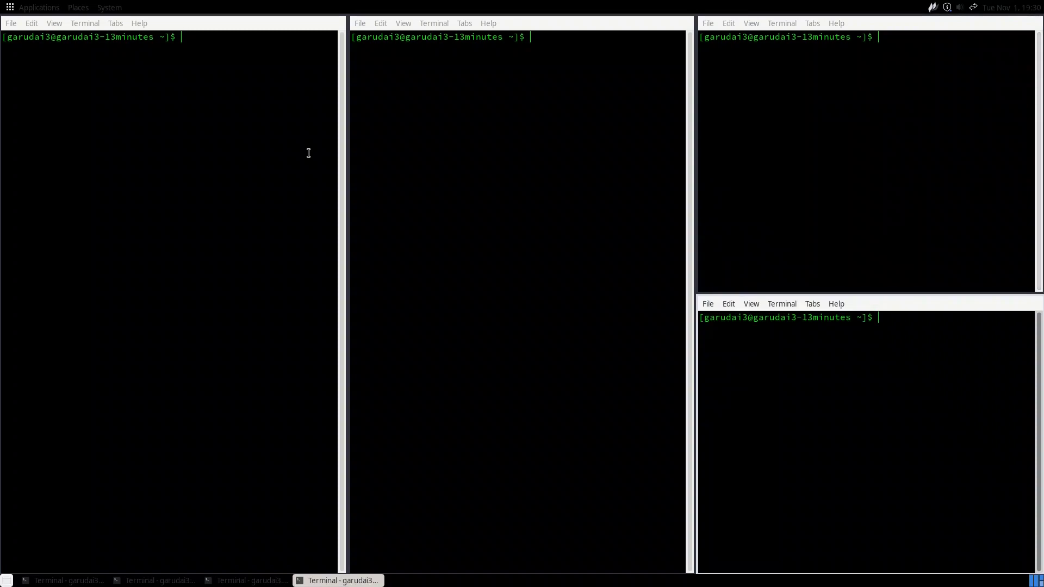
Step: Resize the tiled terminal columns, widening the left and middle ones
{"action": "key", "text": "Left"}
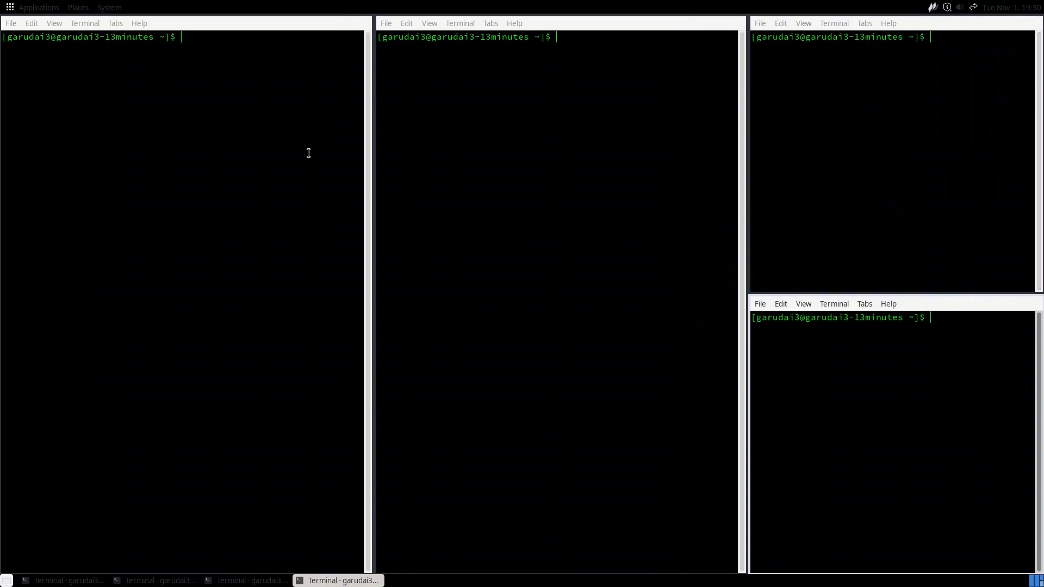
{"action": "key", "text": "Left"}
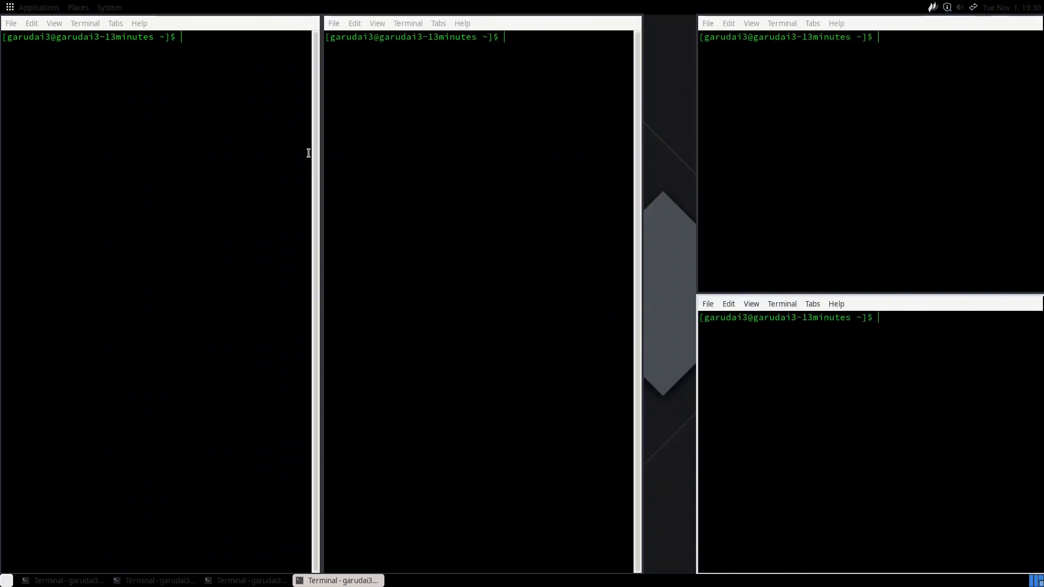
{"action": "key", "text": "Down"}
Step: Adjust the right column's split, leaving the lower-right terminal slightly shorter
{"action": "key", "text": "Up"}
{"action": "key", "text": "Up"}
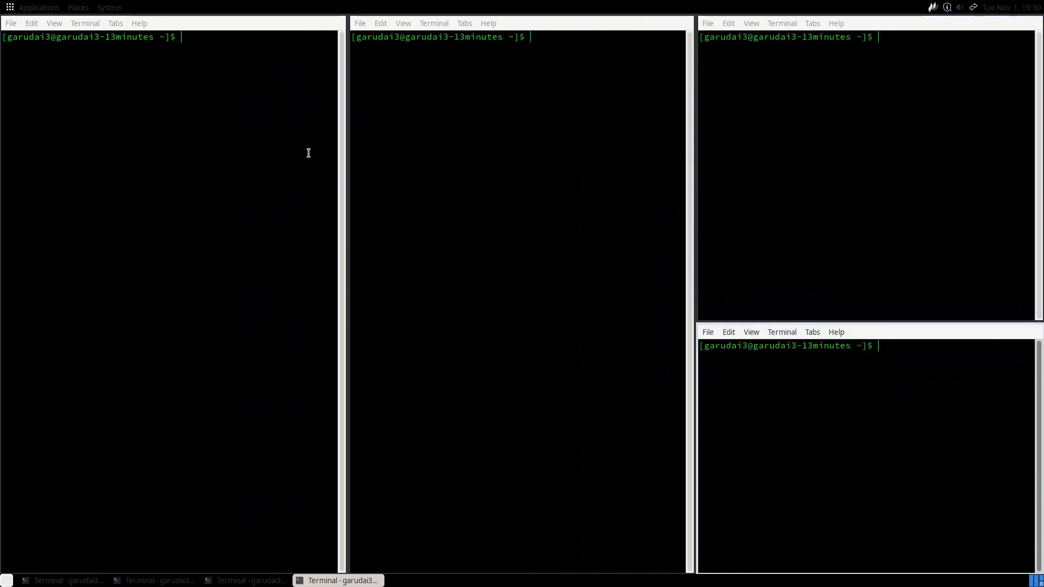
{"action": "key", "text": "Up"}
{"action": "key", "text": "Down"}
{"action": "key", "text": "Up"}
{"action": "key", "text": "Down"}
Step: Close each of the four terminals via Close in its taskbar button's window menu
{"action": "left_click", "coordinate": [555, 483]}
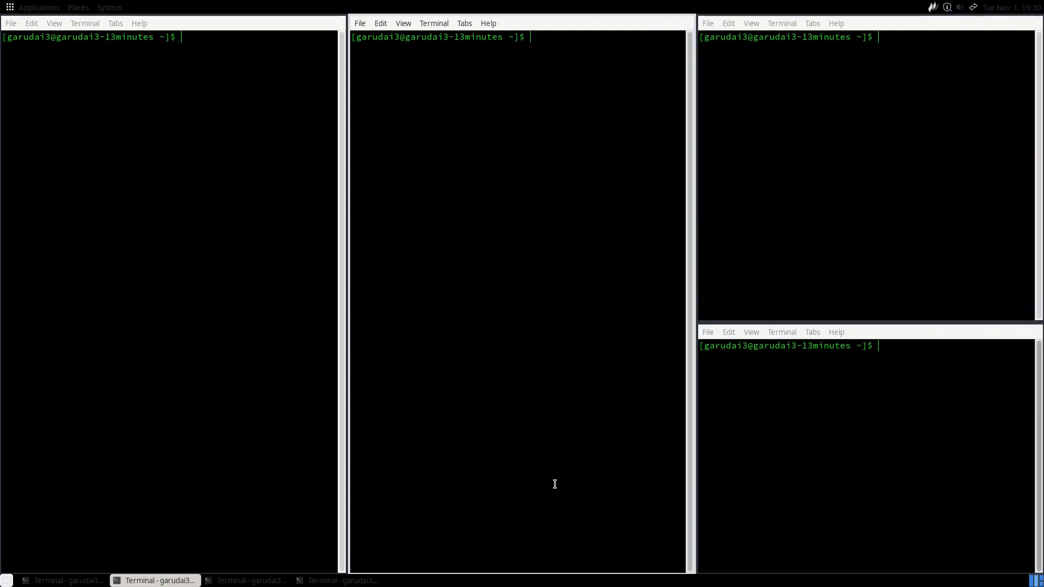
{"action": "right_click", "coordinate": [348, 580]}
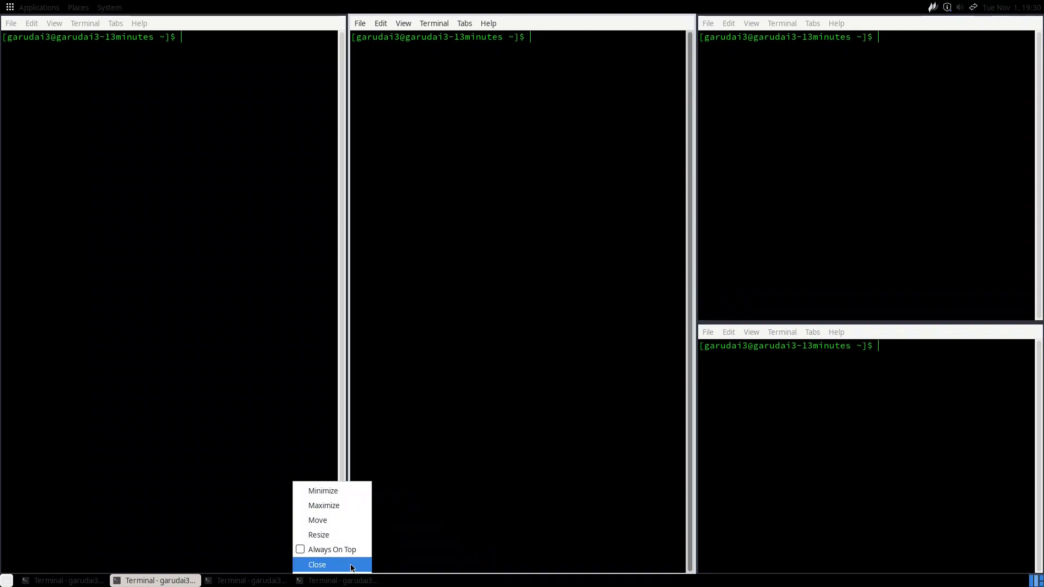
{"action": "left_click", "coordinate": [350, 565]}
{"action": "right_click", "coordinate": [255, 570]}
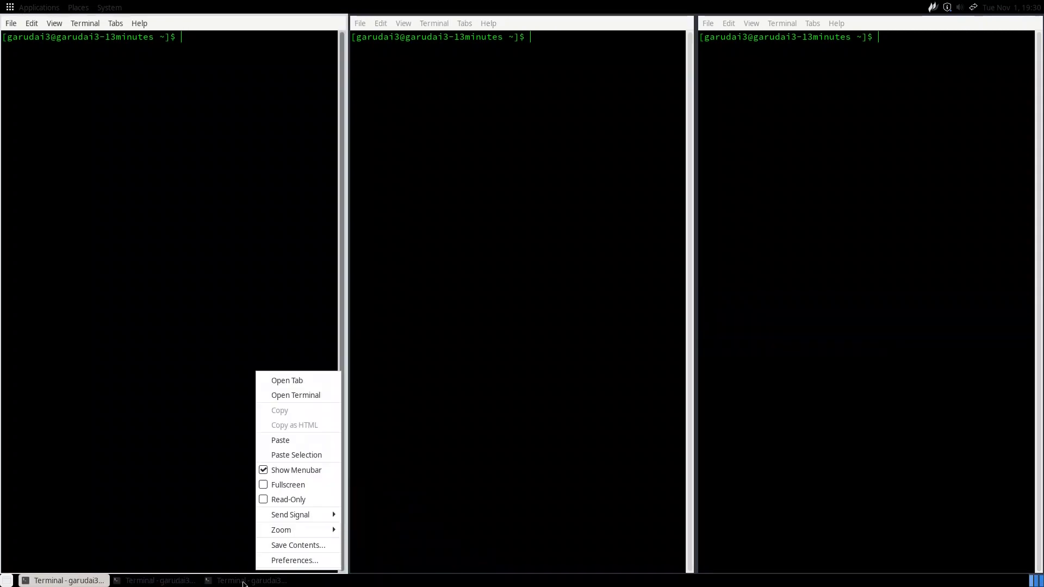
{"action": "right_click", "coordinate": [243, 582]}
{"action": "left_click", "coordinate": [250, 565]}
{"action": "right_click", "coordinate": [155, 581]}
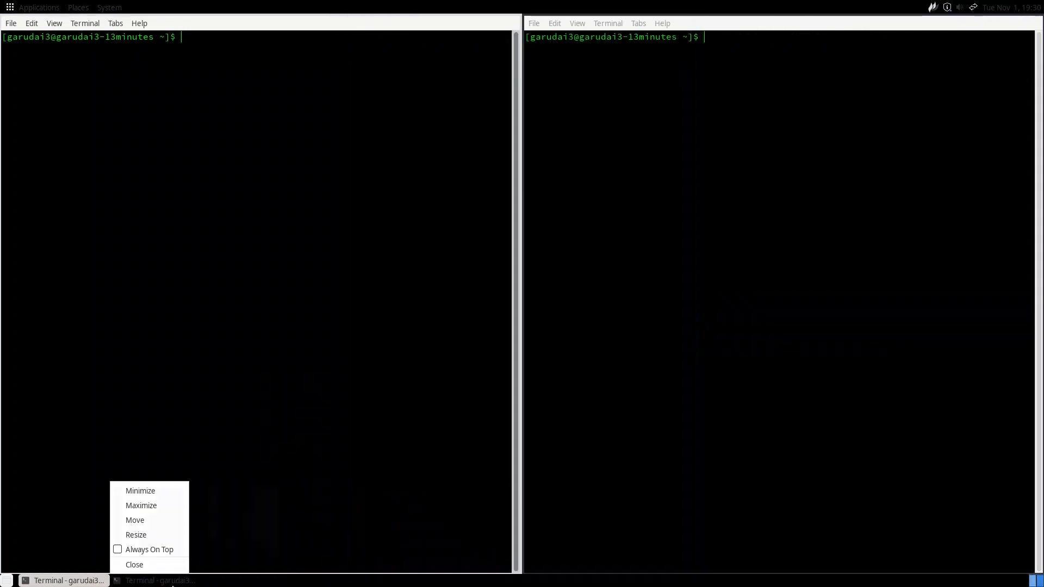
{"action": "left_click", "coordinate": [181, 565]}
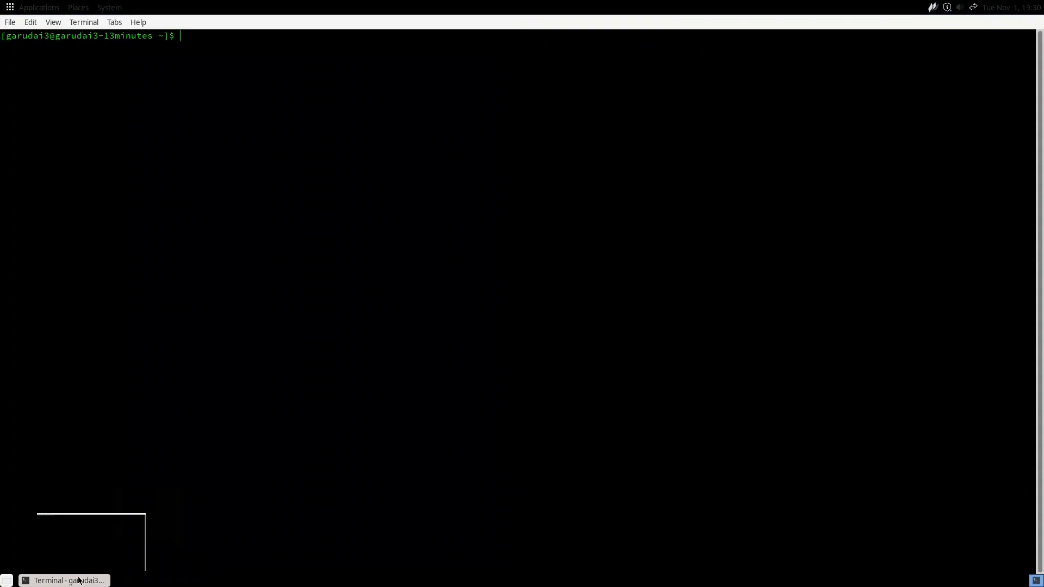
{"action": "right_click", "coordinate": [80, 580]}
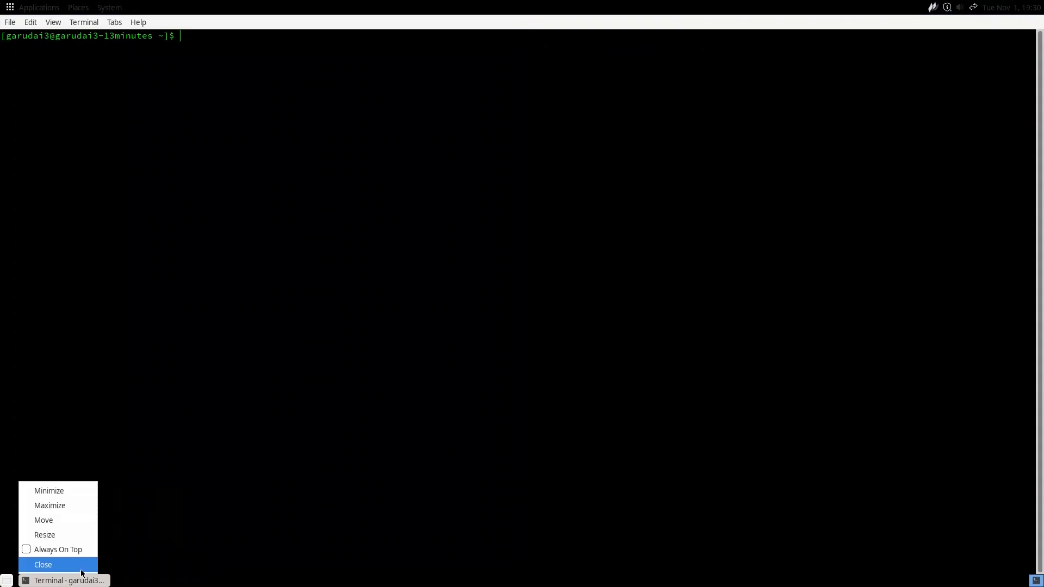
{"action": "left_click", "coordinate": [82, 566]}
{"action": "left_click", "coordinate": [109, 8]}
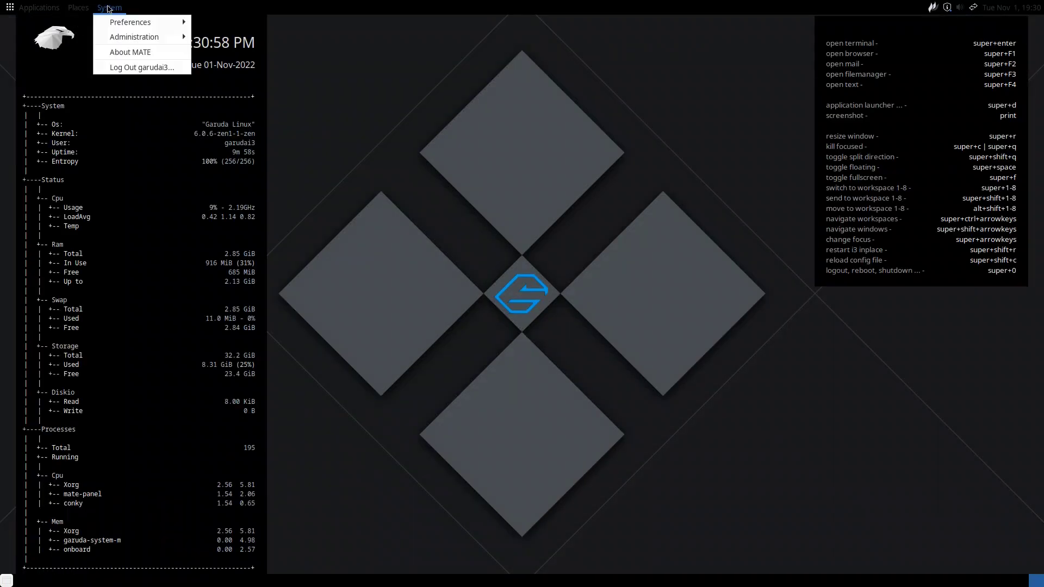
Step: Show the Applications menu's Internet submenu listing FireDragon
{"action": "mouse_move", "coordinate": [77, 9]}
{"action": "mouse_move", "coordinate": [47, 17]}
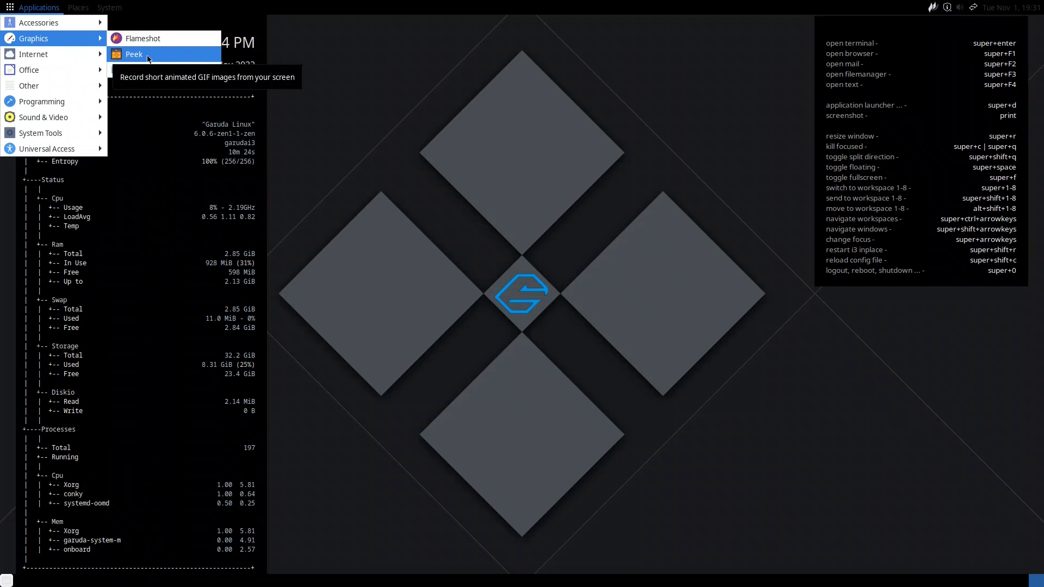
{"action": "mouse_move", "coordinate": [80, 57]}
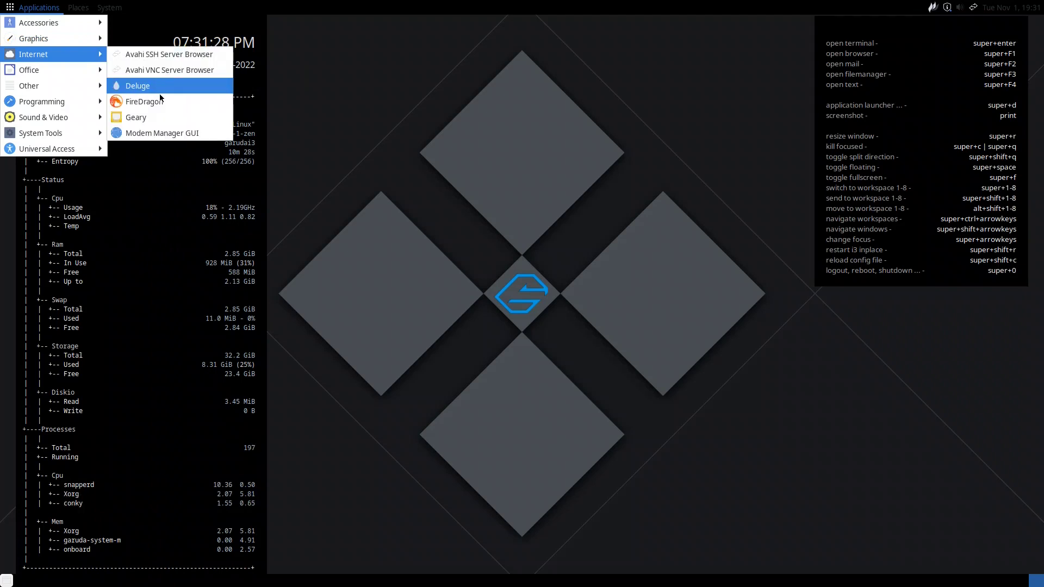
{"action": "left_click", "coordinate": [192, 103]}
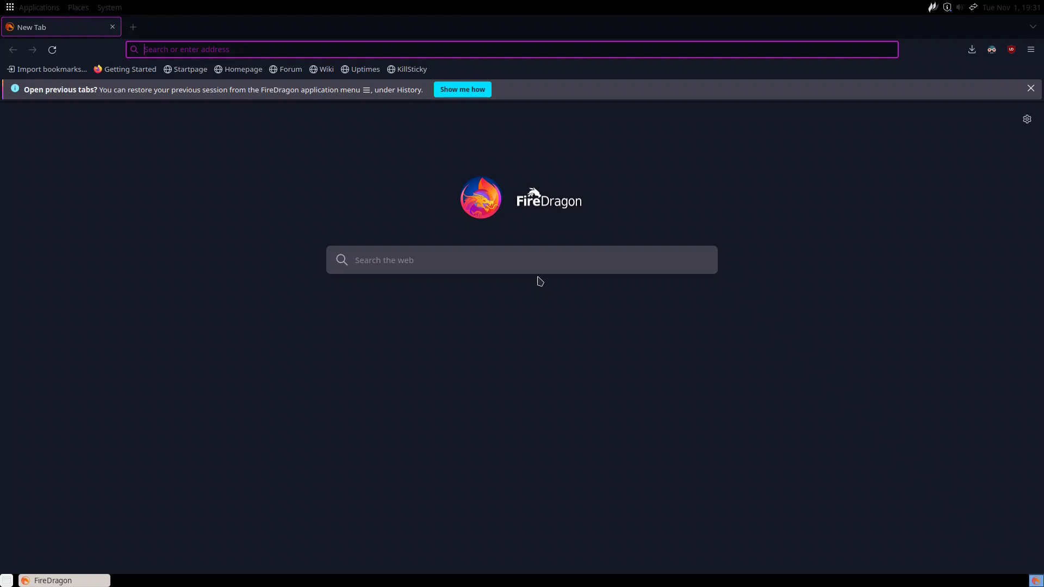
{"action": "left_click", "coordinate": [113, 29]}
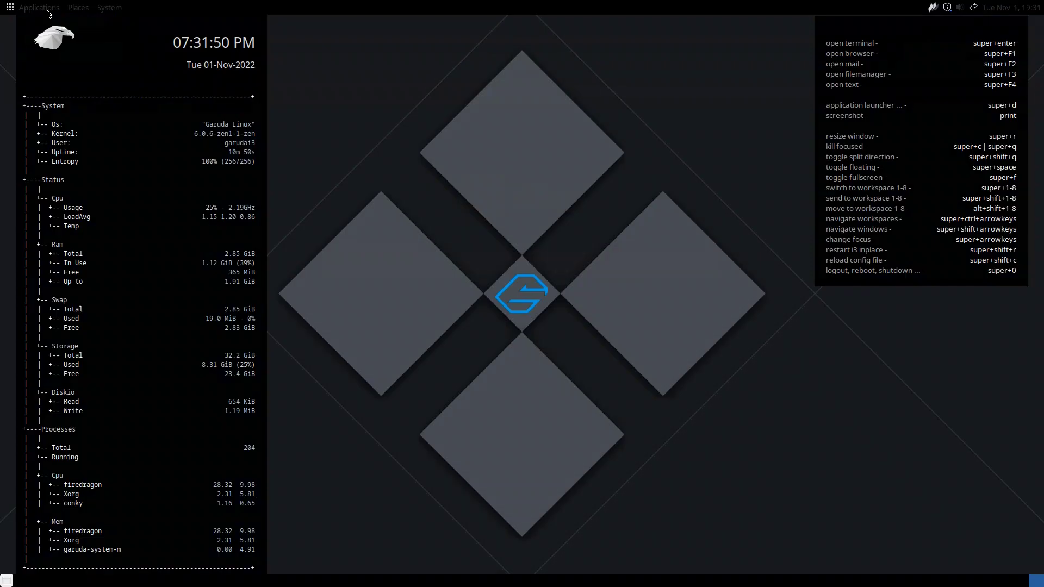
{"action": "left_click", "coordinate": [38, 7]}
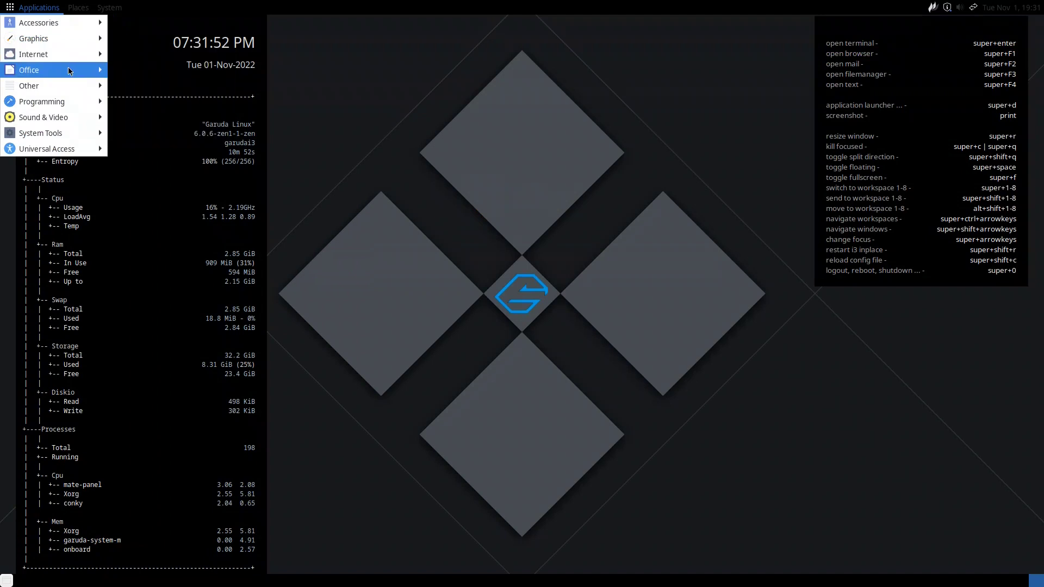
Step: Reveal System > Preferences > Look and Feel, listing Customize Look and Feel, Kvantum Manager, Qt5 Settings
{"action": "mouse_move", "coordinate": [80, 89]}
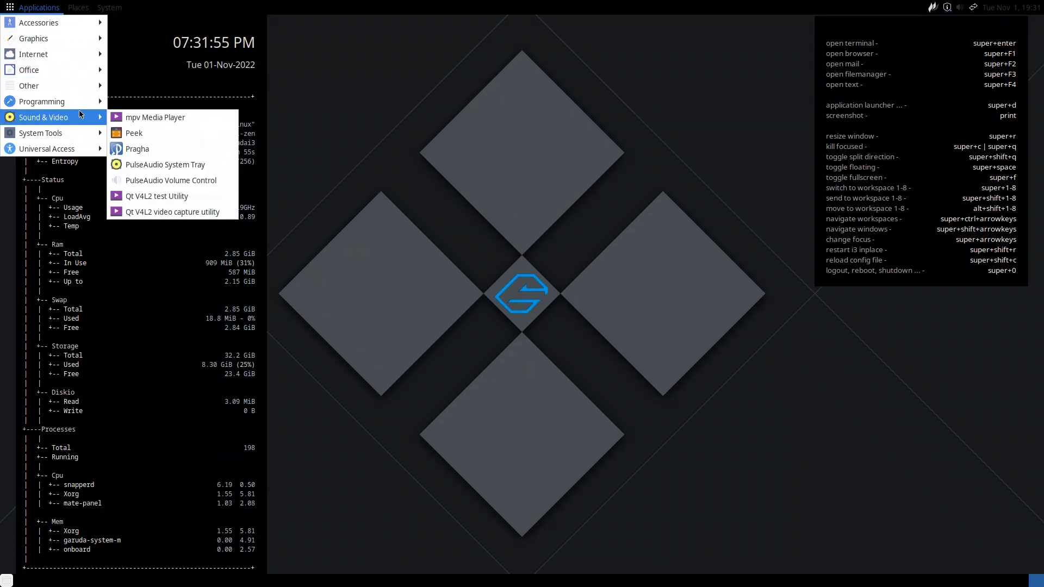
{"action": "mouse_move", "coordinate": [80, 138]}
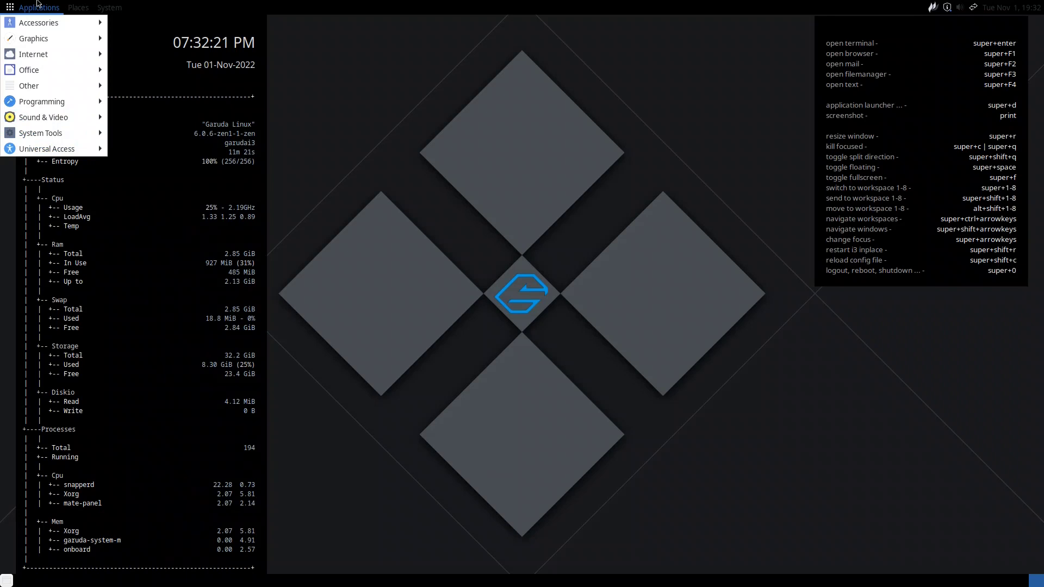
Step: Launch Customize Look and Feel from System > Preferences > Look and Feel
{"action": "mouse_move", "coordinate": [77, 8]}
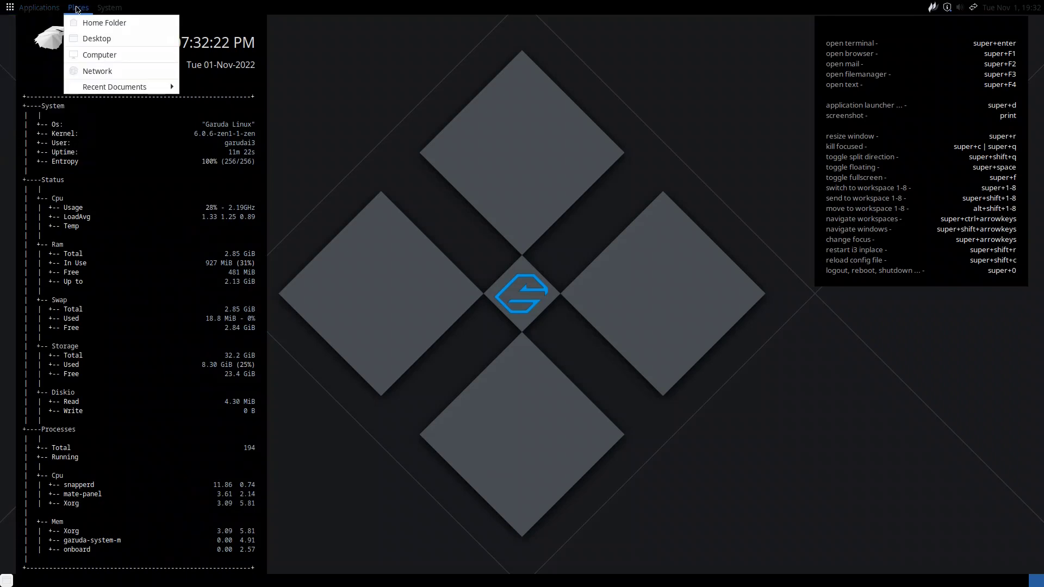
{"action": "mouse_move", "coordinate": [109, 8]}
{"action": "mouse_move", "coordinate": [126, 24]}
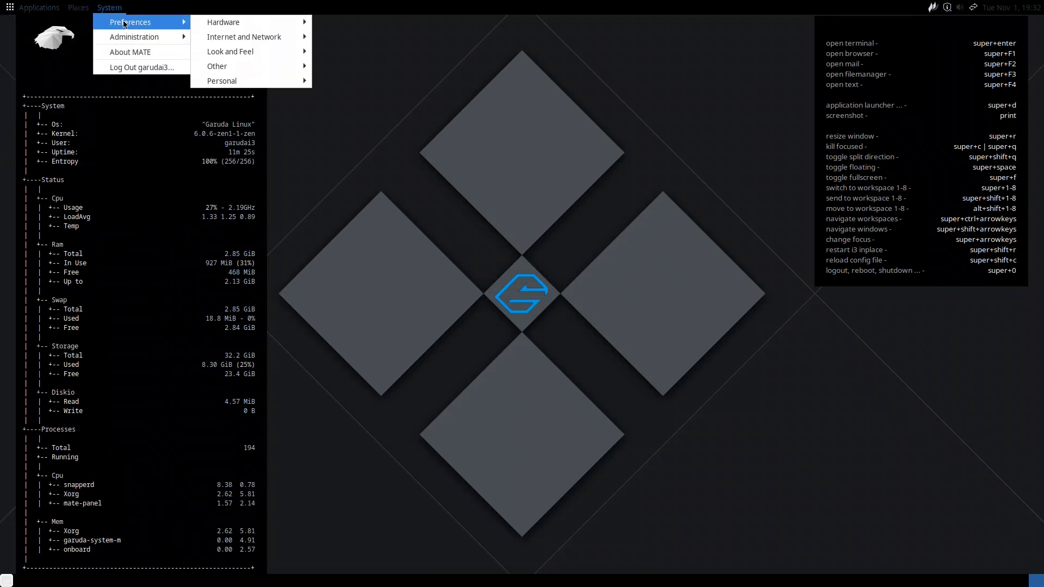
{"action": "mouse_move", "coordinate": [257, 52]}
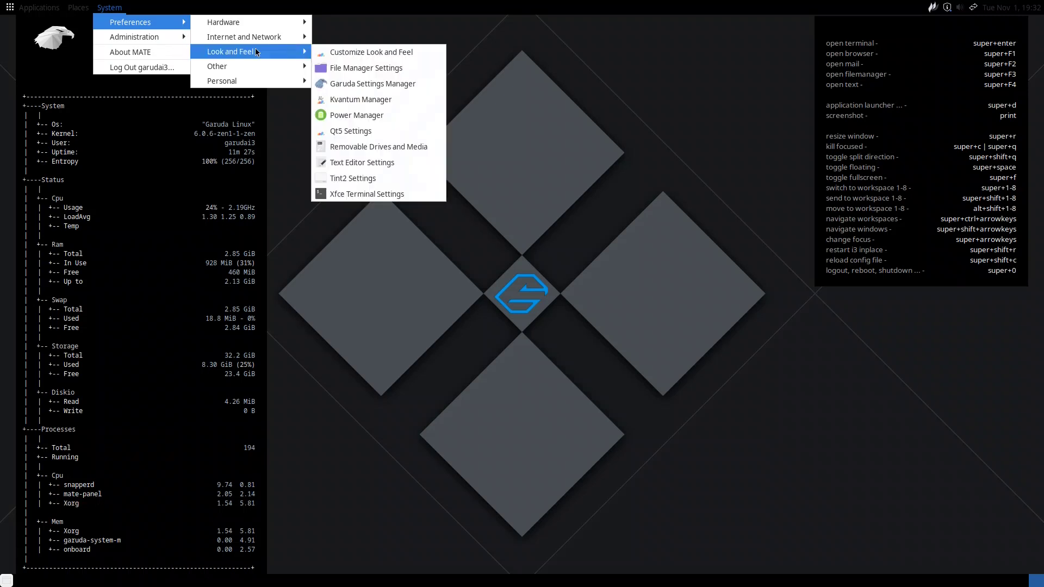
{"action": "left_click", "coordinate": [373, 55]}
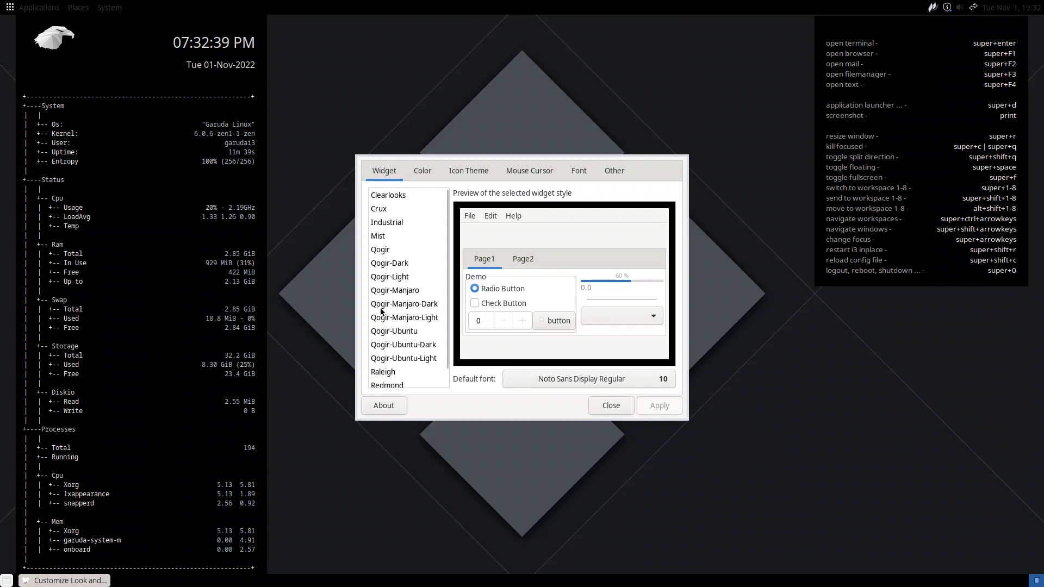
Step: Select the Qogir-Manjaro-Dark widget theme, then view the Color and Icon Theme pages
{"action": "left_click", "coordinate": [411, 305]}
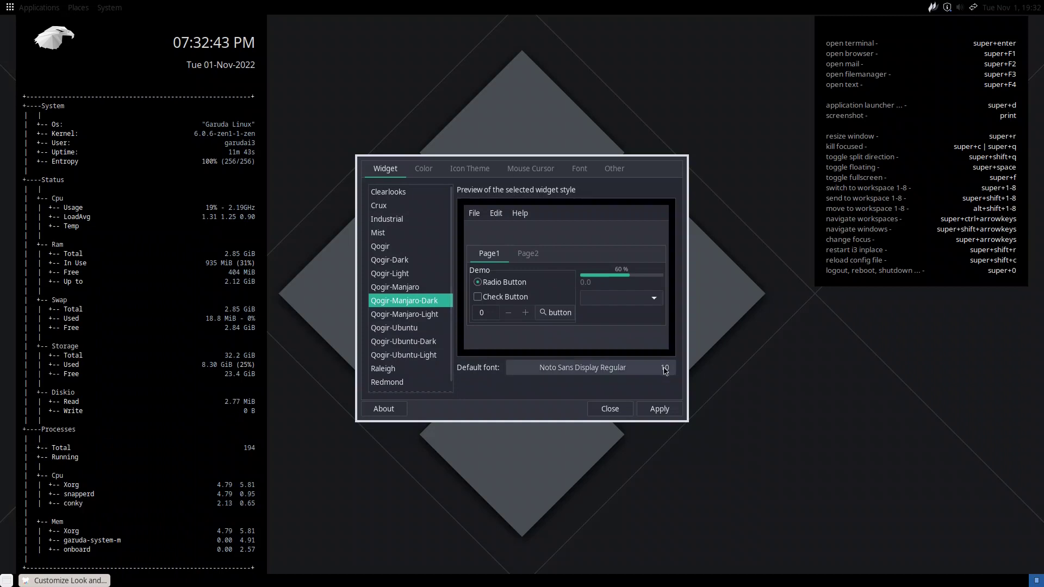
{"action": "left_click", "coordinate": [424, 169]}
{"action": "left_click", "coordinate": [468, 170]}
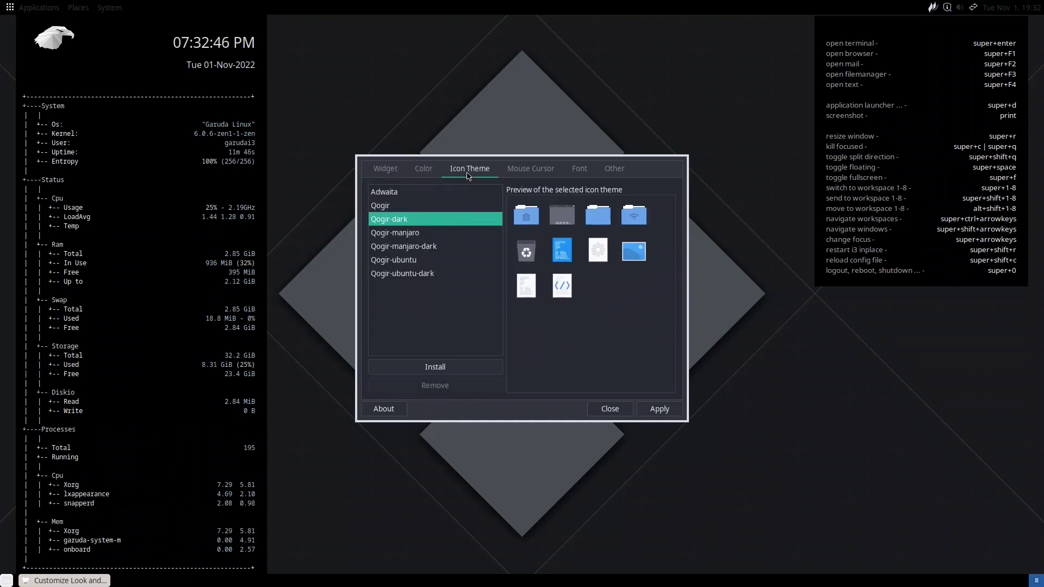
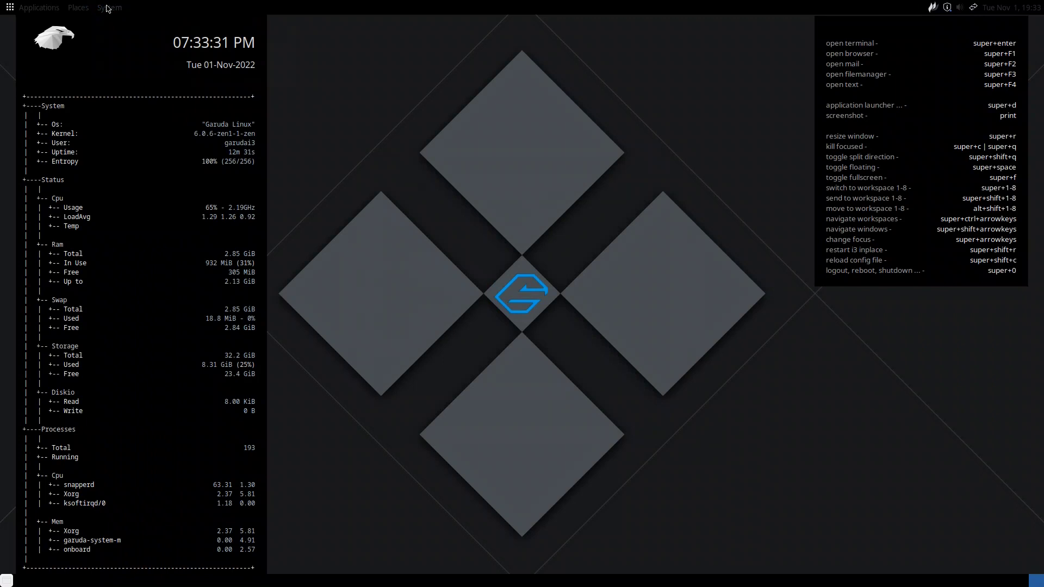
Step: Open the panel's Add to Panel dialog and select Custom Application Launcher
{"action": "left_click", "coordinate": [123, 7]}
{"action": "left_click", "coordinate": [153, 6]}
{"action": "right_click", "coordinate": [182, 4]}
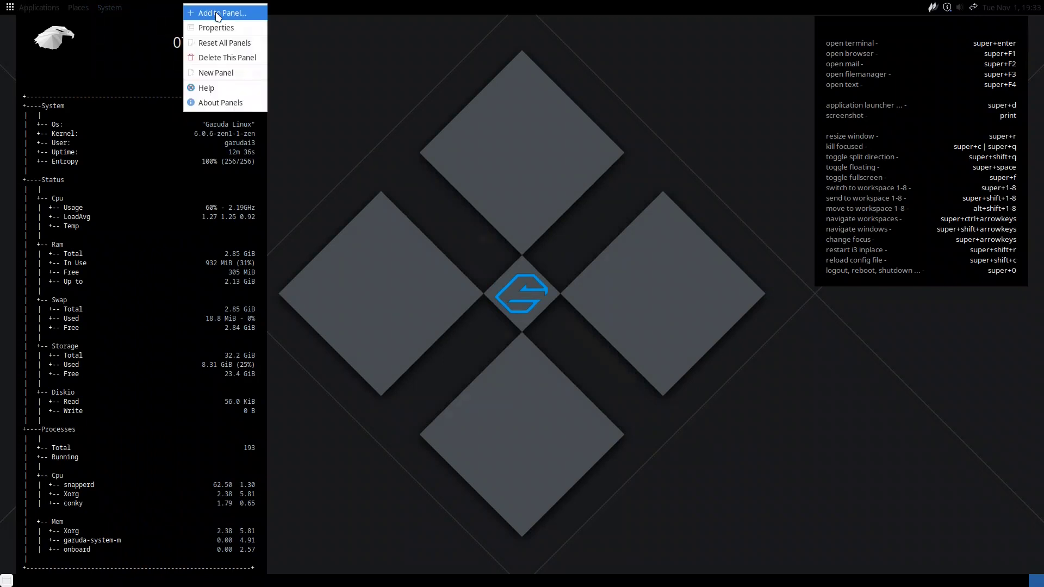
{"action": "left_click", "coordinate": [218, 13]}
{"action": "key", "text": "Tab"}
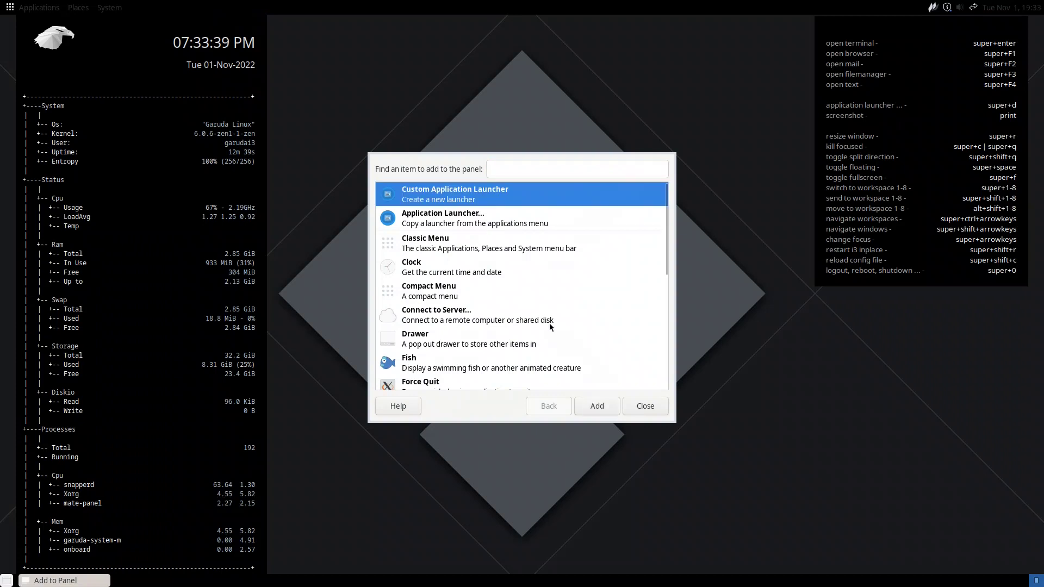
Step: Add a custom 'thunar' launcher to the top panel
{"action": "left_click", "coordinate": [597, 407]}
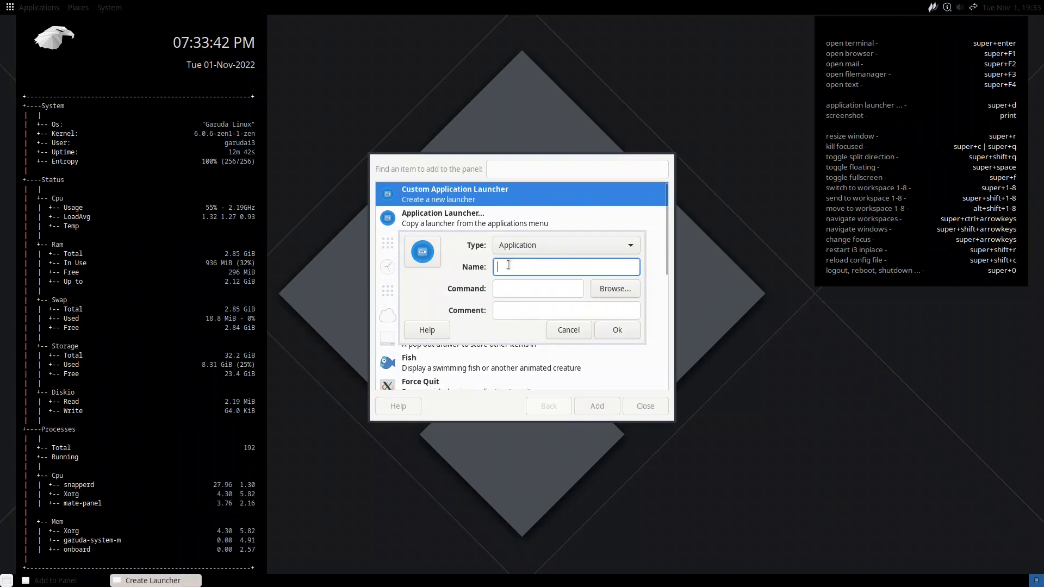
{"action": "type", "text": "thu"}
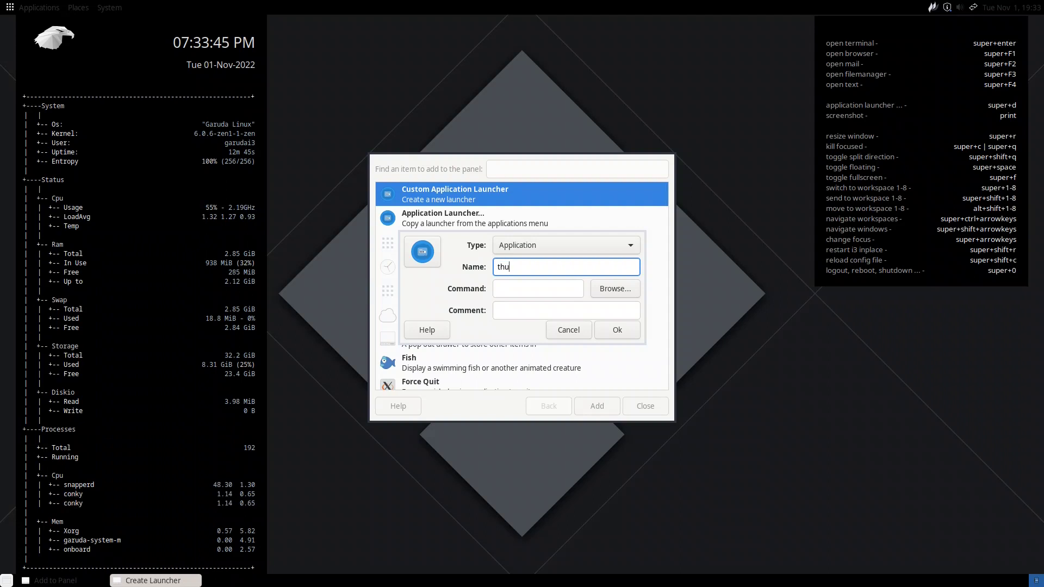
{"action": "type", "text": "nar"}
{"action": "left_click", "coordinate": [510, 292]}
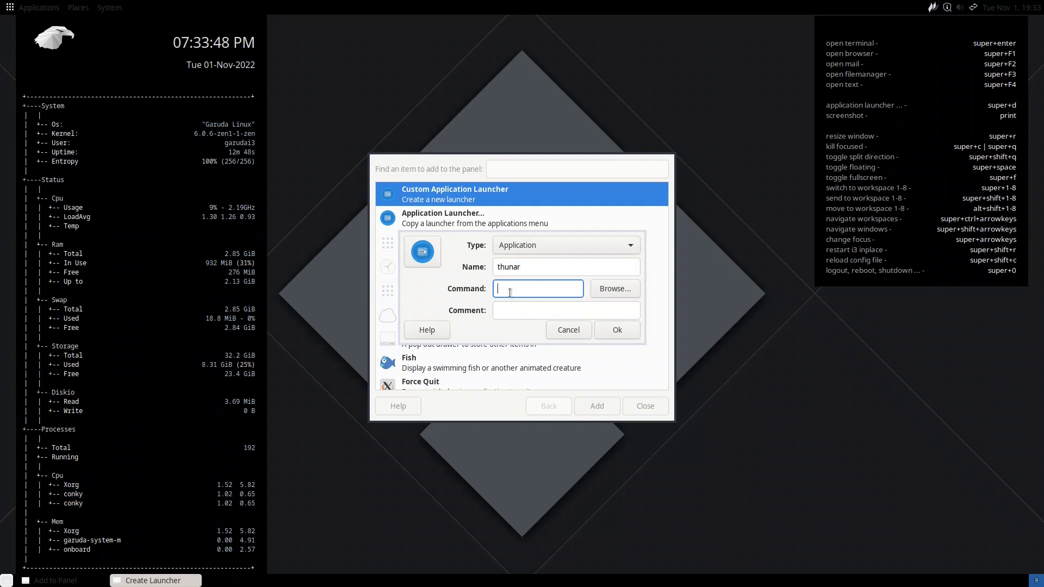
{"action": "type", "text": "thunar"}
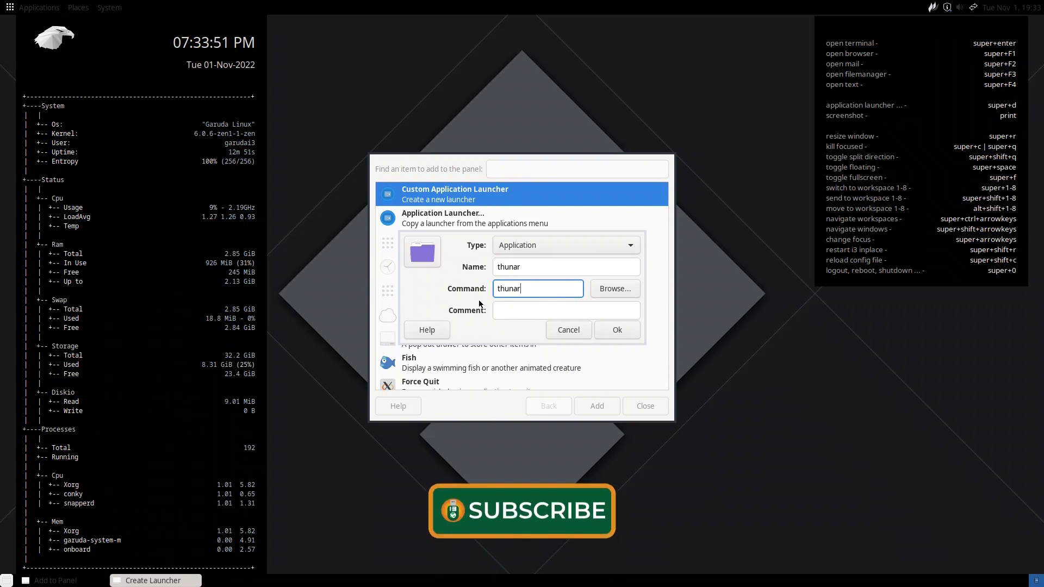
{"action": "left_click", "coordinate": [618, 330]}
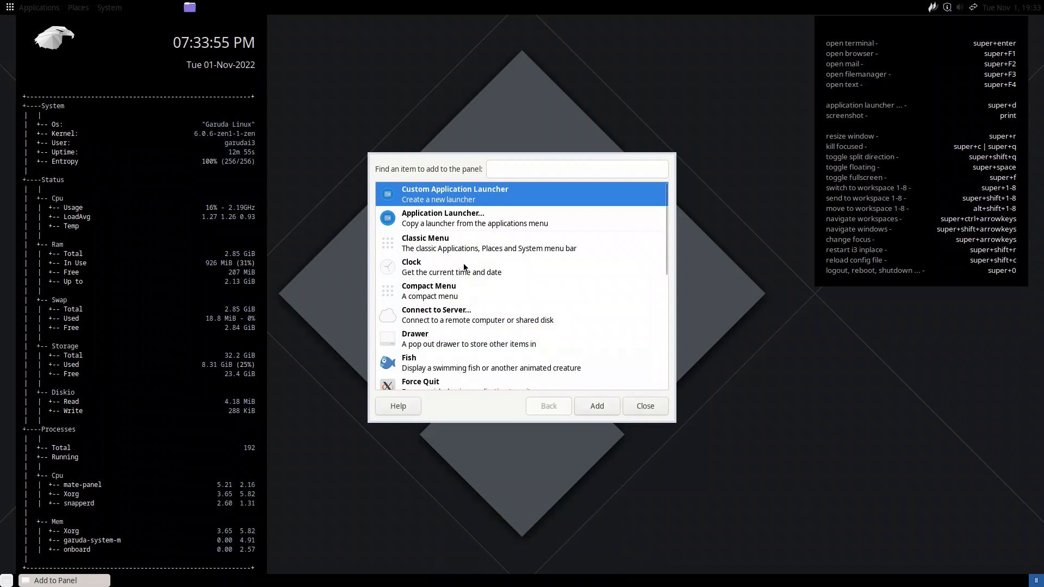
Step: Add an 'xfce4 terminal' launcher running xfce4-terminal, plus a firedragon launcher
{"action": "left_click", "coordinate": [596, 407]}
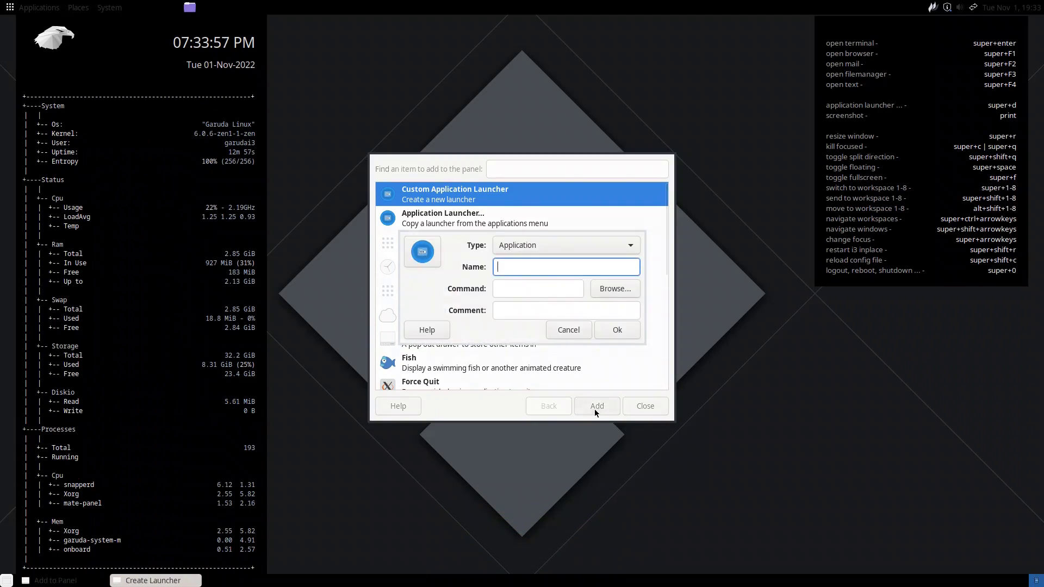
{"action": "type", "text": "xfce"}
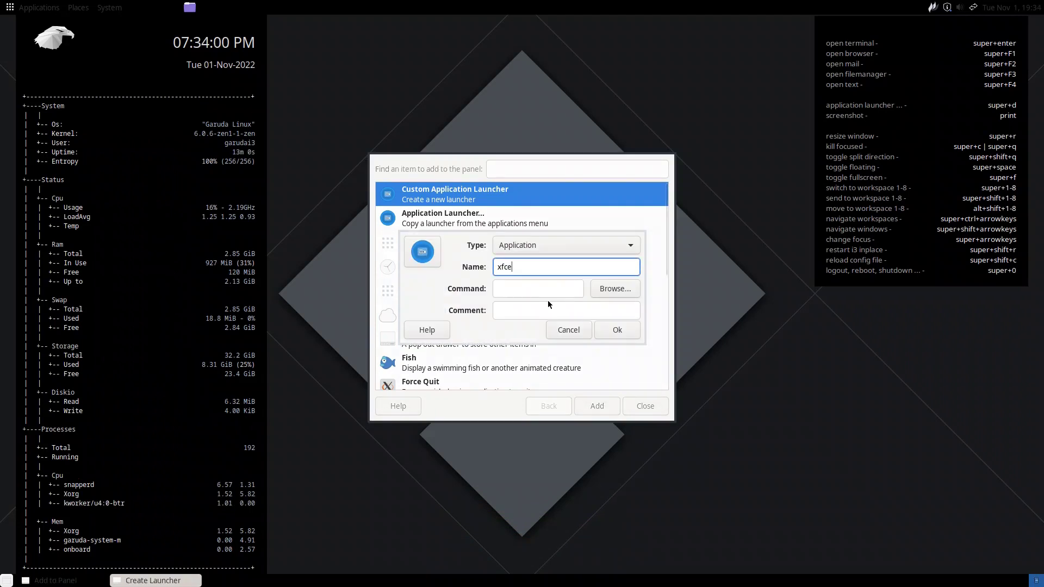
{"action": "type", "text": "4"}
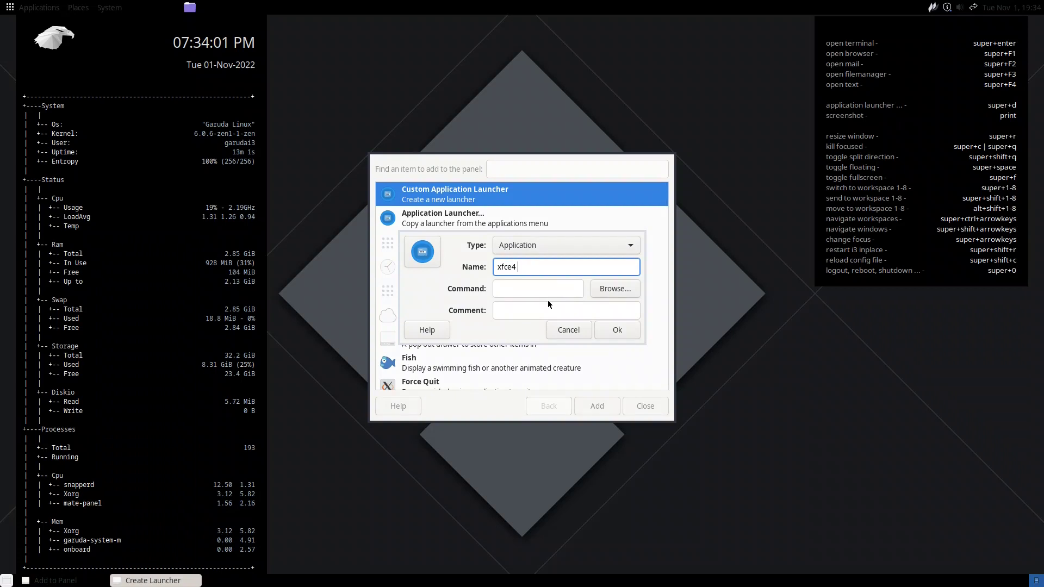
{"action": "type", "text": " terminal"}
{"action": "key", "text": "Tab"}
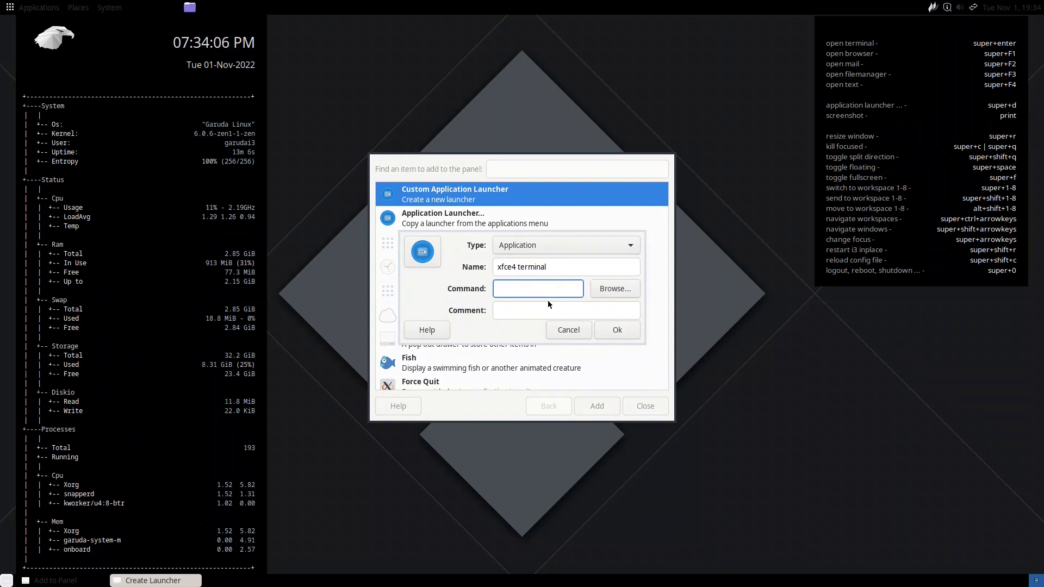
{"action": "type", "text": "xfce4-"}
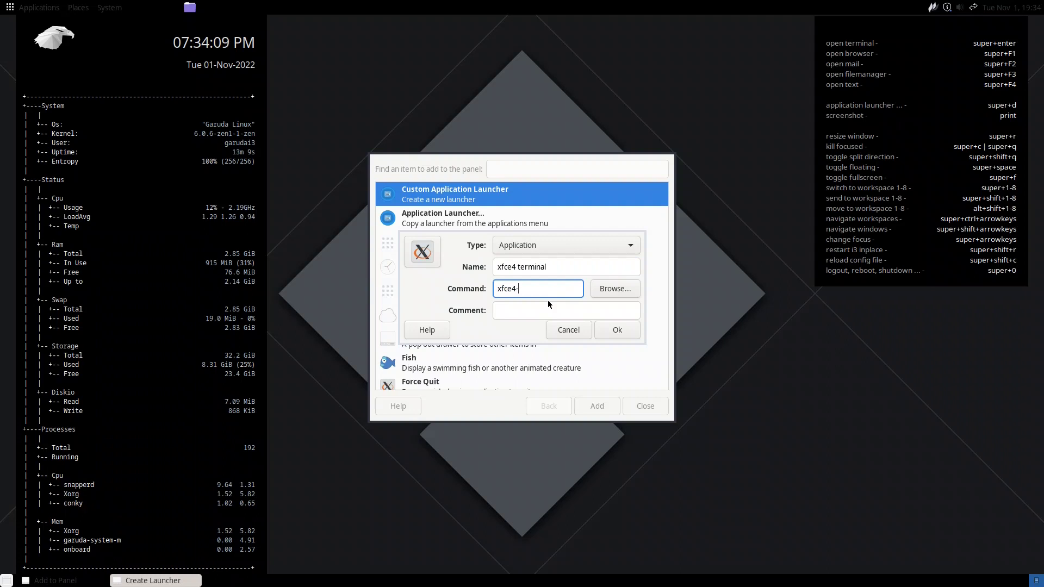
{"action": "type", "text": "terminal"}
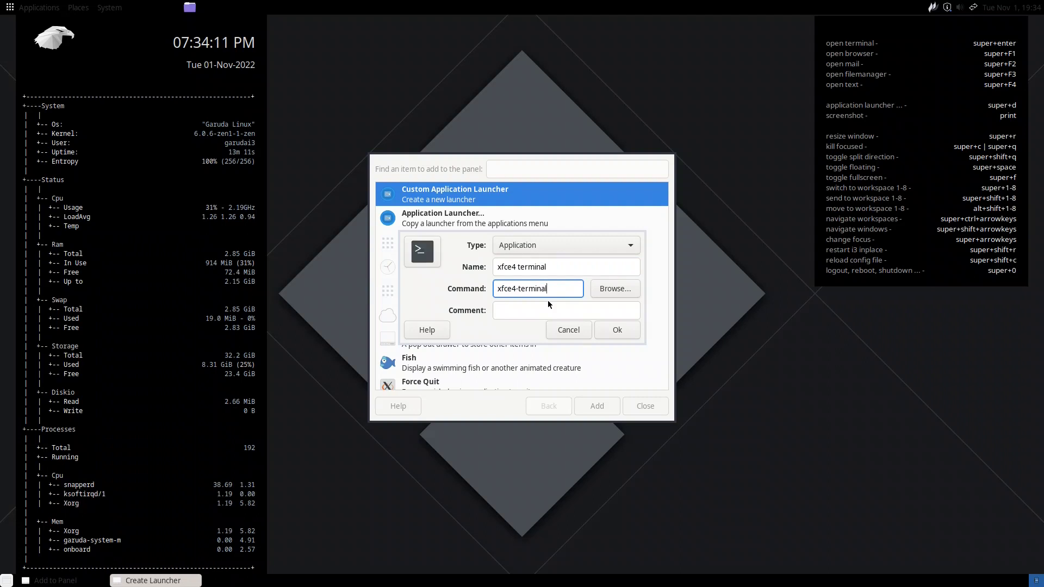
{"action": "left_click", "coordinate": [607, 331]}
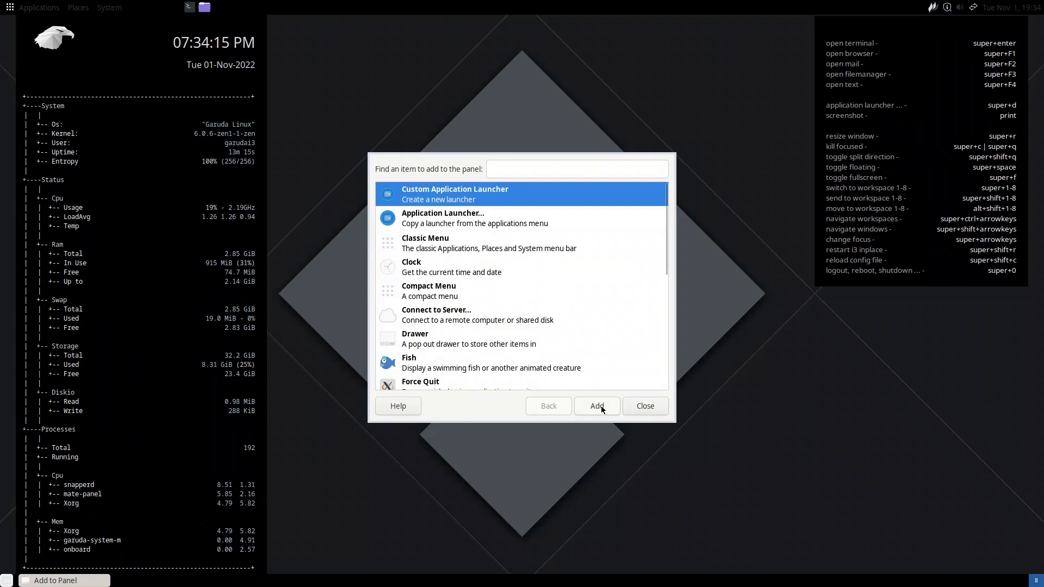
{"action": "left_click", "coordinate": [597, 406]}
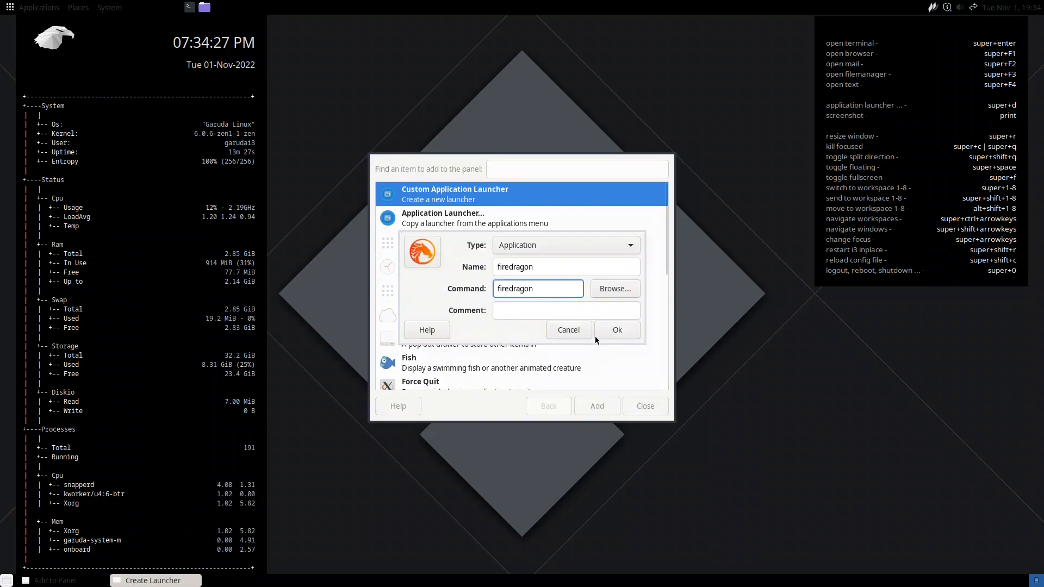
{"action": "left_click", "coordinate": [596, 336]}
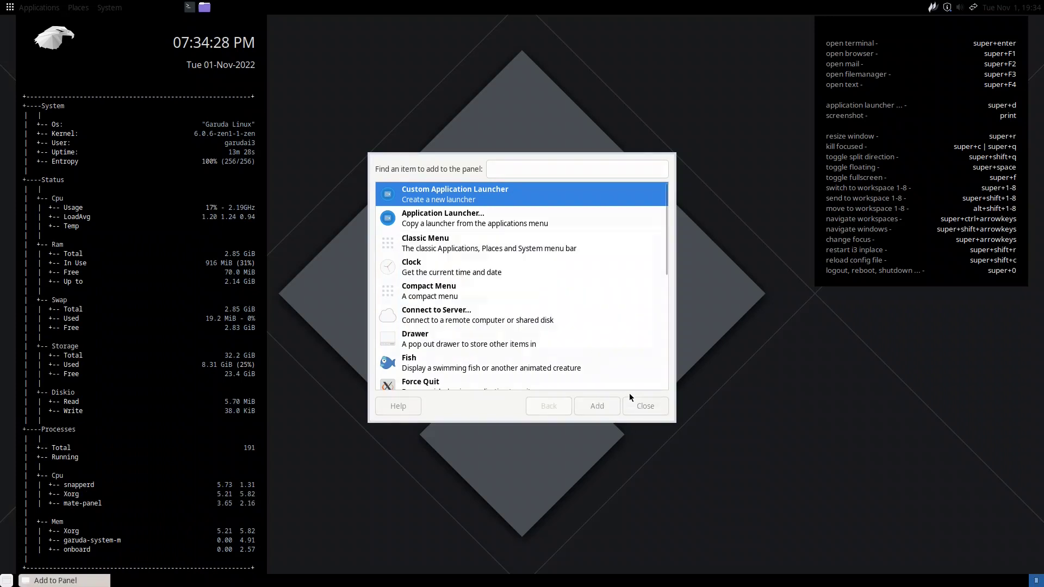
Step: Close Add to Panel and move the firedragon and files launchers along the panel
{"action": "left_click", "coordinate": [645, 406]}
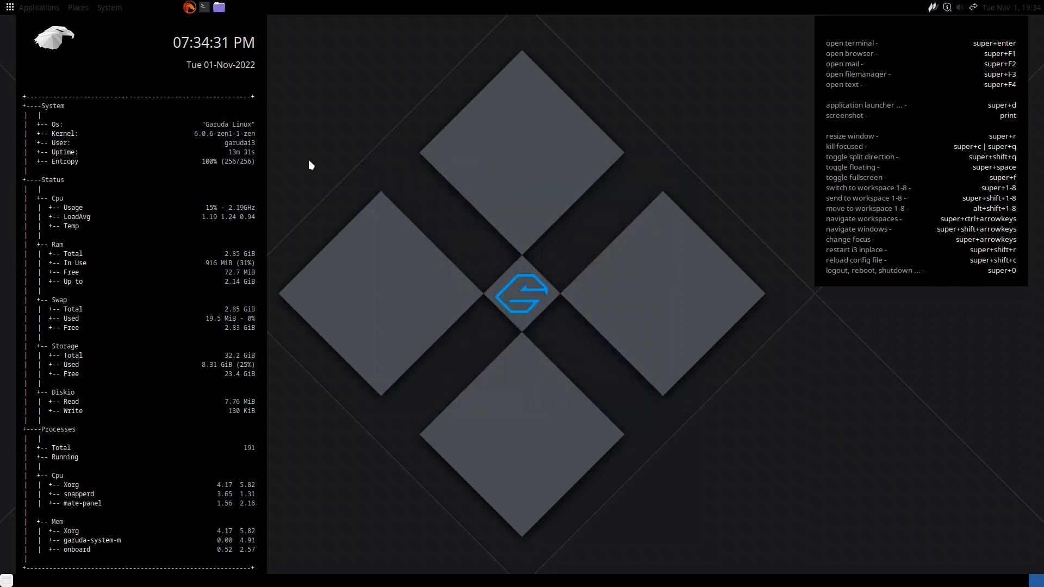
{"action": "right_click", "coordinate": [191, 8]}
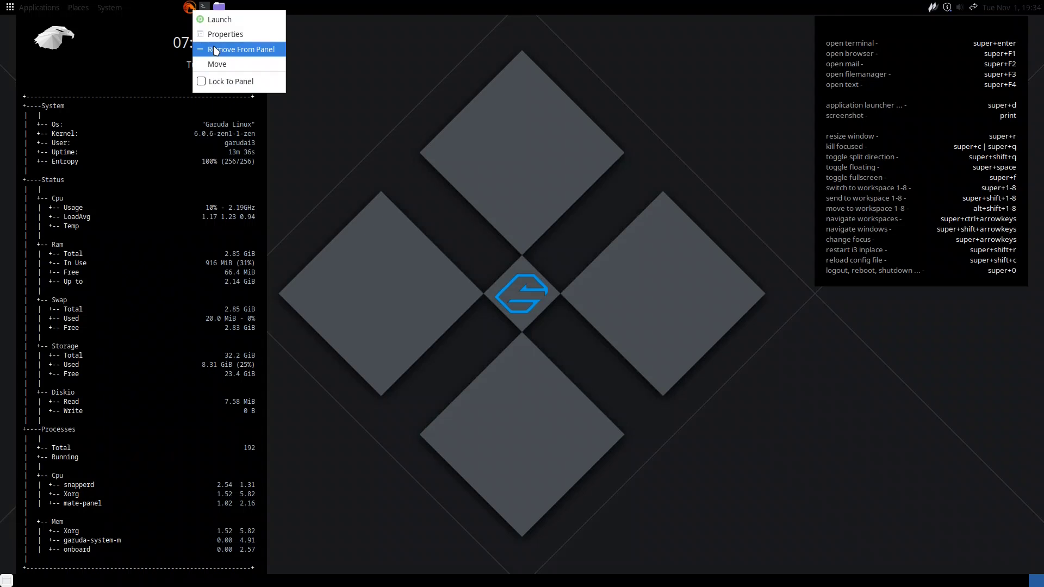
{"action": "left_click", "coordinate": [215, 50]}
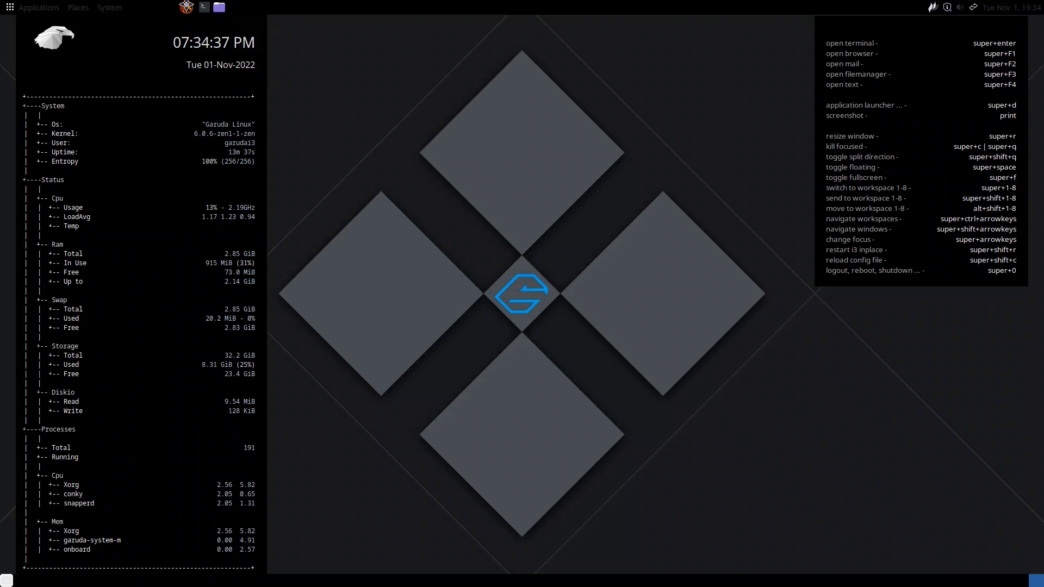
{"action": "right_click", "coordinate": [204, 7]}
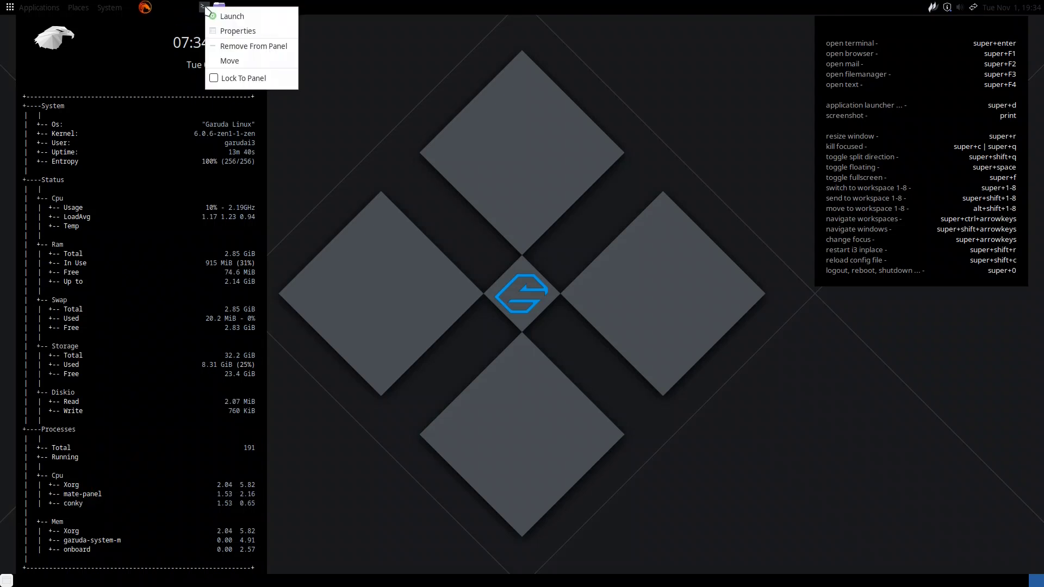
{"action": "right_click", "coordinate": [219, 7]}
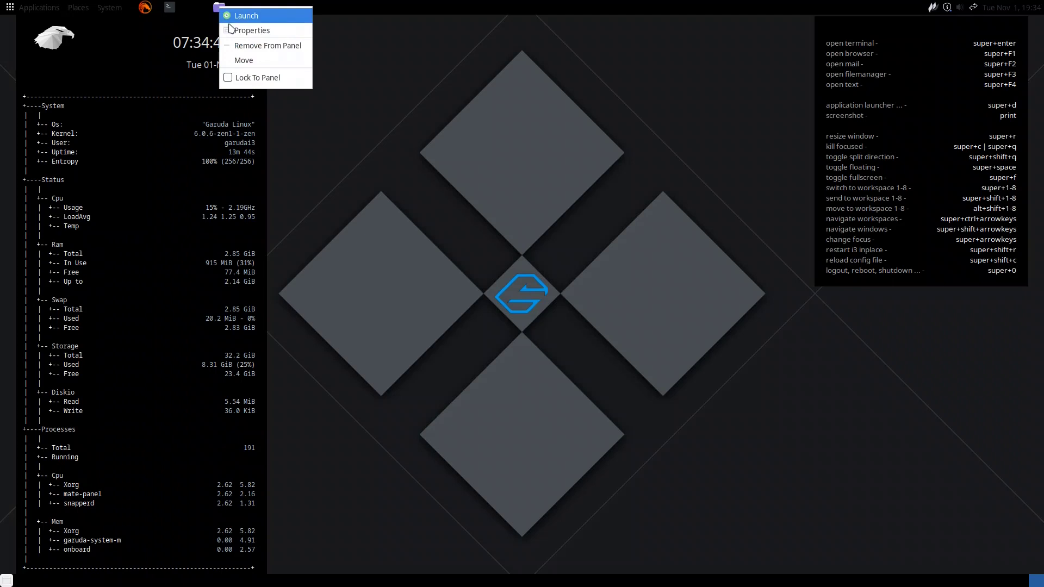
{"action": "left_click", "coordinate": [249, 60]}
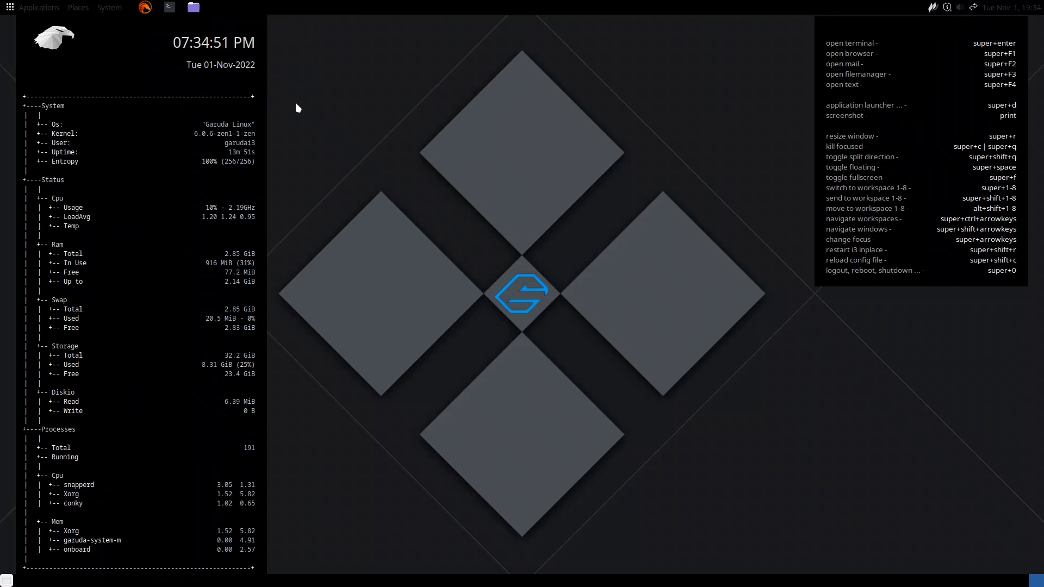
Step: Add a Workspace Switcher applet to the top panel
{"action": "right_click", "coordinate": [355, 7]}
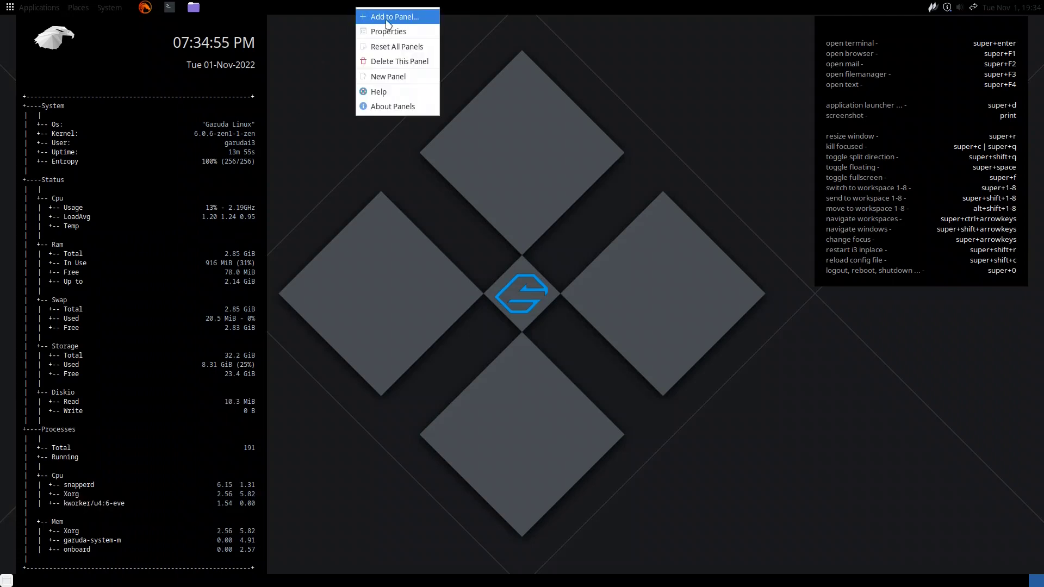
{"action": "left_click", "coordinate": [388, 20]}
{"action": "scroll", "coordinate": [537, 249], "scroll_direction": "down", "scroll_amount": 3}
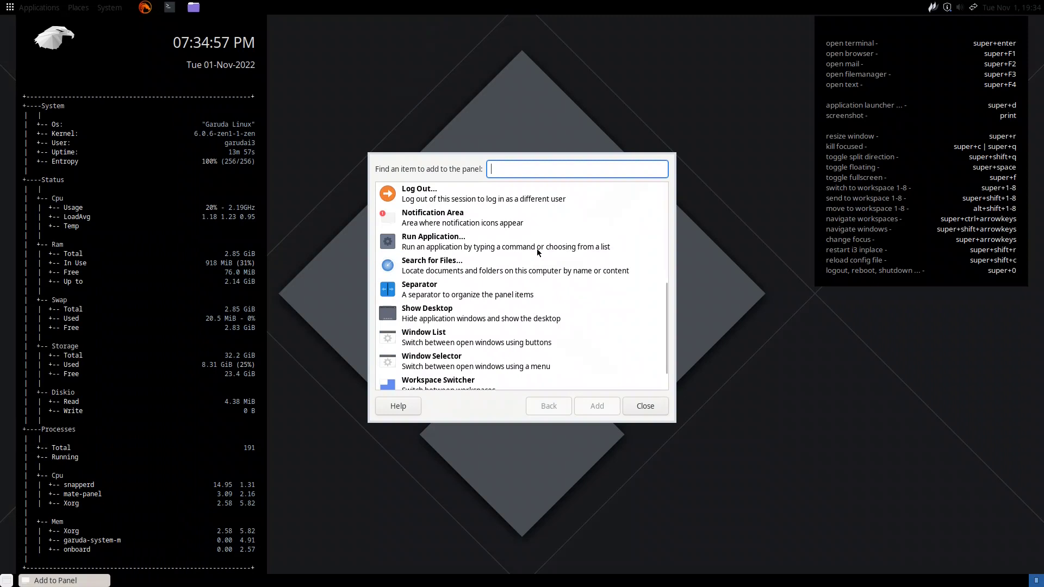
{"action": "scroll", "coordinate": [426, 360], "scroll_direction": "down", "scroll_amount": 1}
{"action": "left_click", "coordinate": [425, 360]}
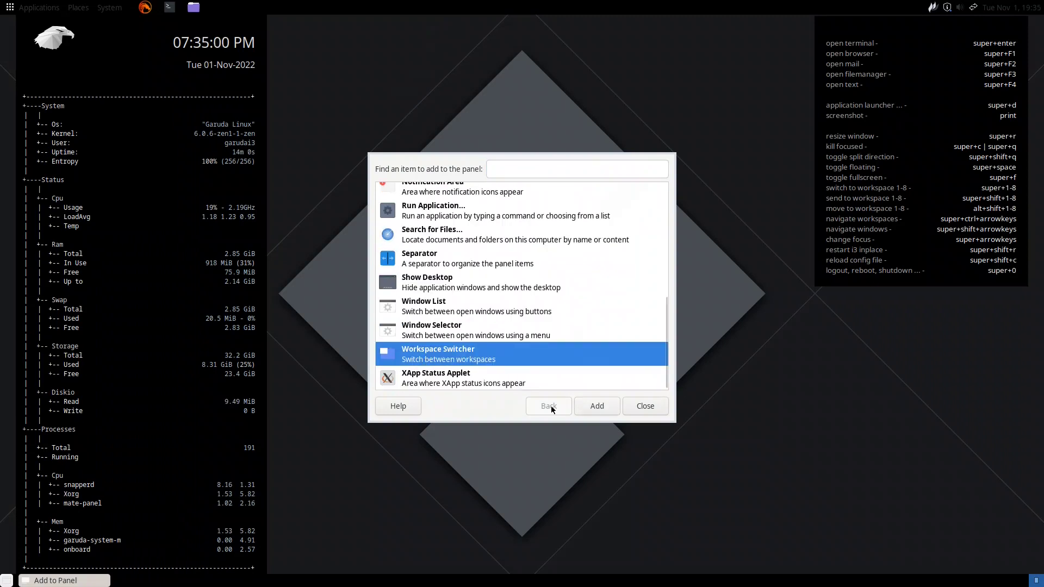
{"action": "left_click", "coordinate": [597, 406]}
Step: Close Add to Panel, then check the workspace switcher's options and the System menu
{"action": "left_click", "coordinate": [631, 407]}
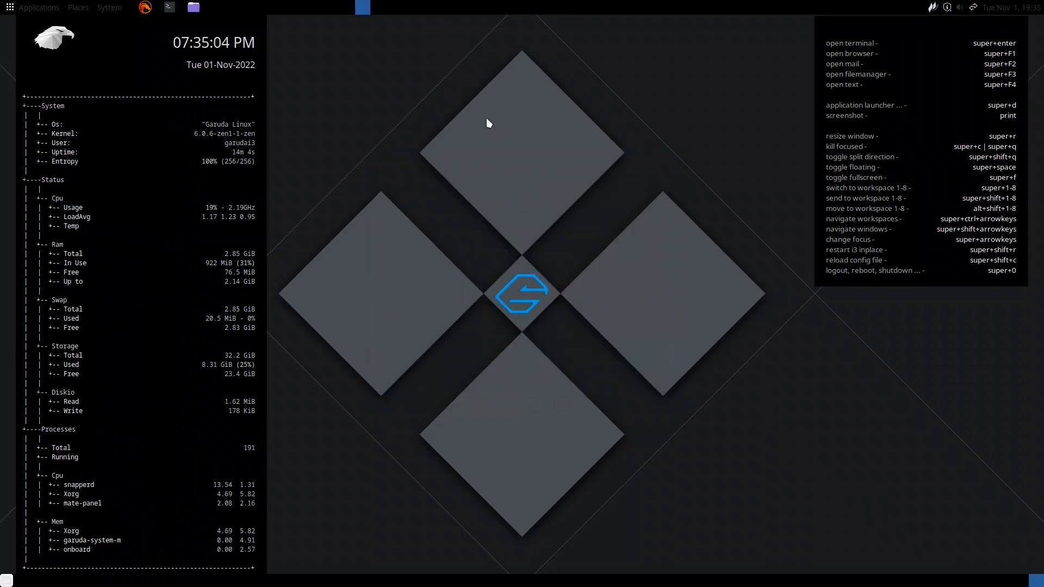
{"action": "right_click", "coordinate": [364, 9]}
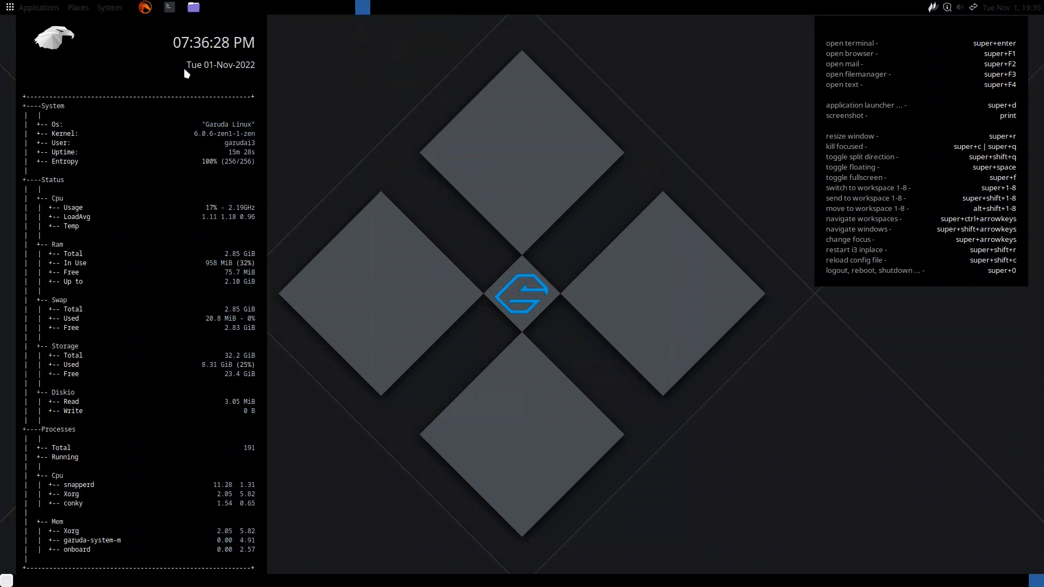
{"action": "left_click", "coordinate": [111, 6]}
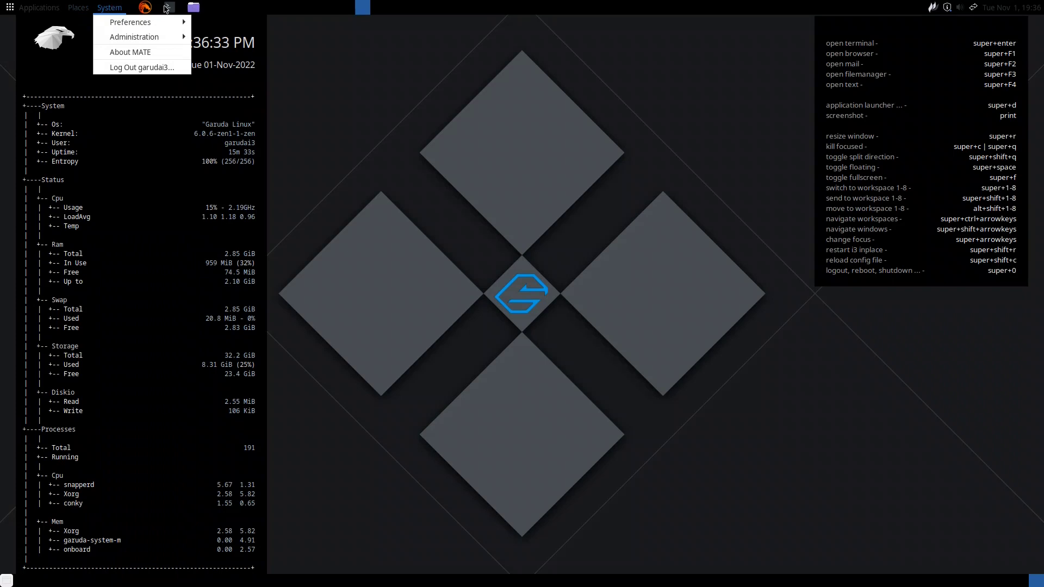
{"action": "left_click", "coordinate": [166, 8]}
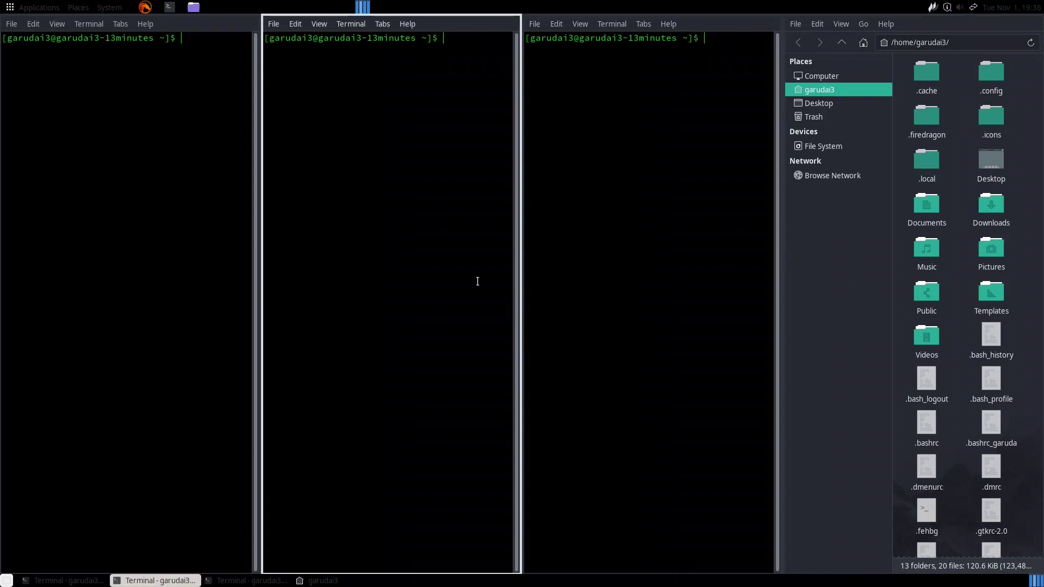
Step: Rebalance the tiled terminal column widths with Super+Ctrl+arrow keys
{"action": "key", "text": "super+ctrl+Left"}
{"action": "key", "text": "super+ctrl+Left"}
{"action": "key", "text": "super+ctrl+Right"}
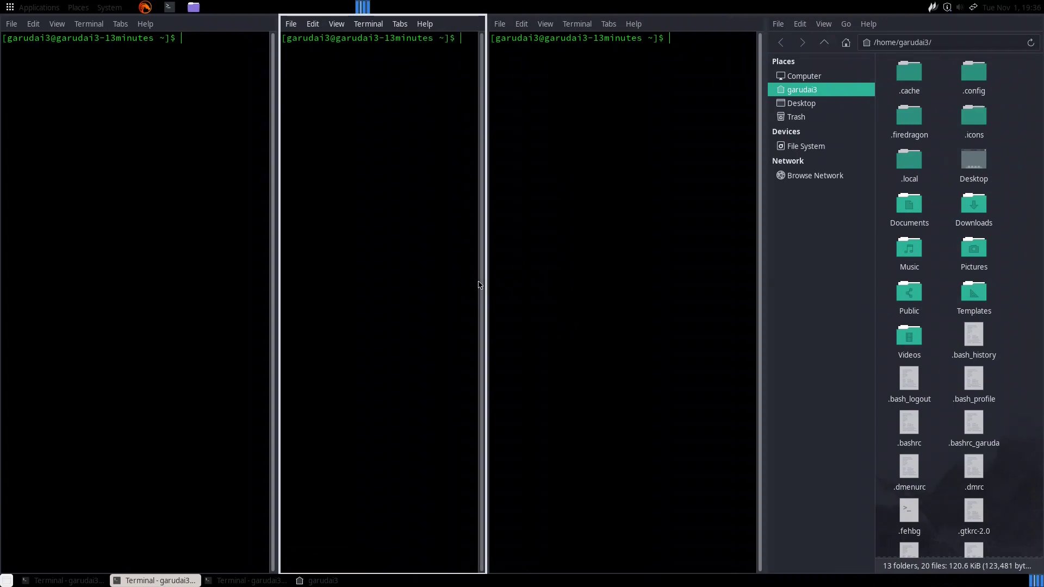
{"action": "key", "text": "super+ctrl+Left"}
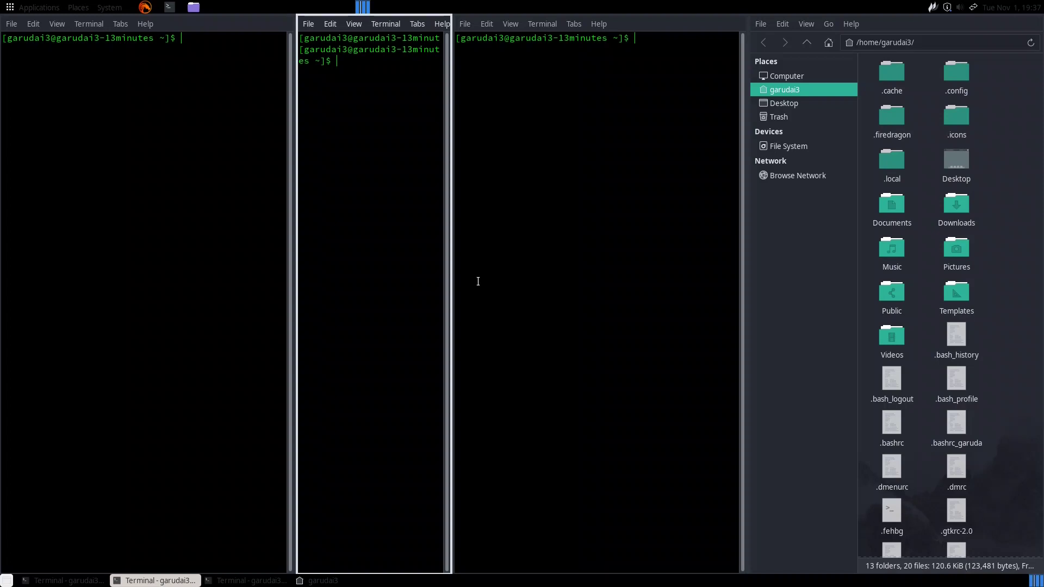
Step: Rerun 'killall i3' from shell history to end the i3 session
{"action": "type", "text": "0"}
{"action": "key", "text": "Up"}
{"action": "key", "text": "Return"}
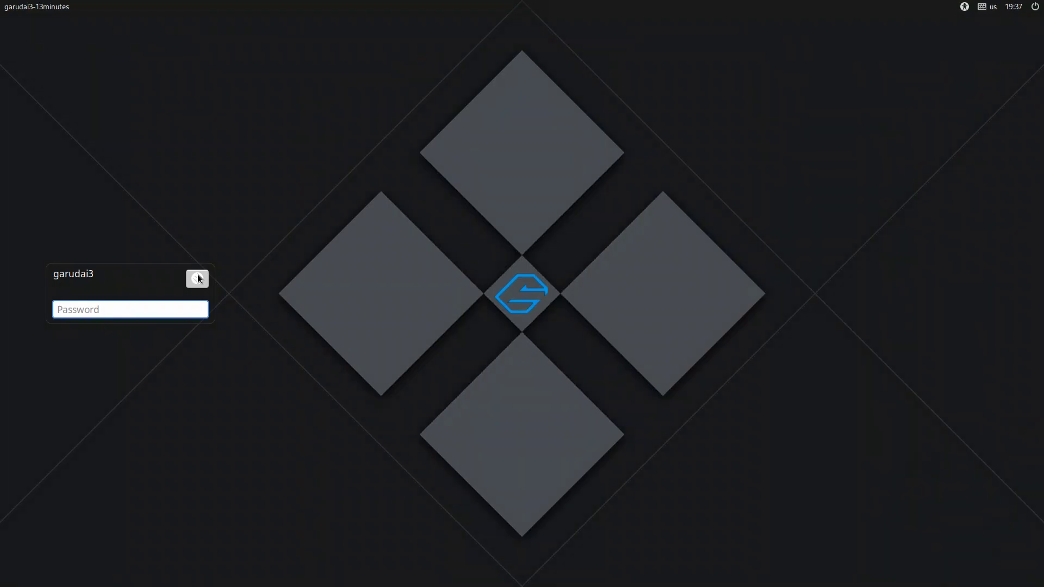
Step: Log back in at LightDM with the MATE session, entering the account password
{"action": "left_click", "coordinate": [197, 278]}
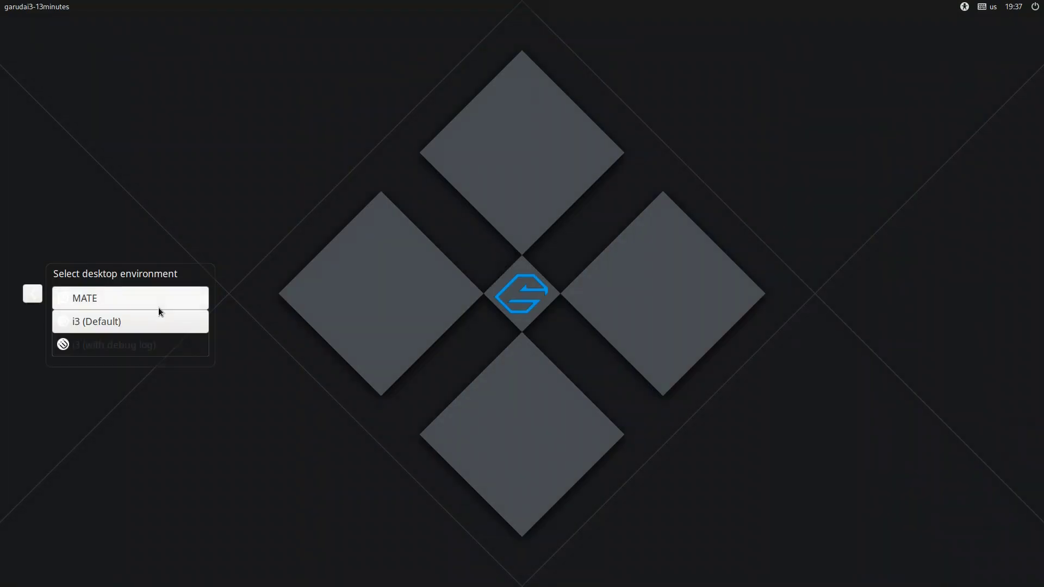
{"action": "left_click", "coordinate": [158, 308]}
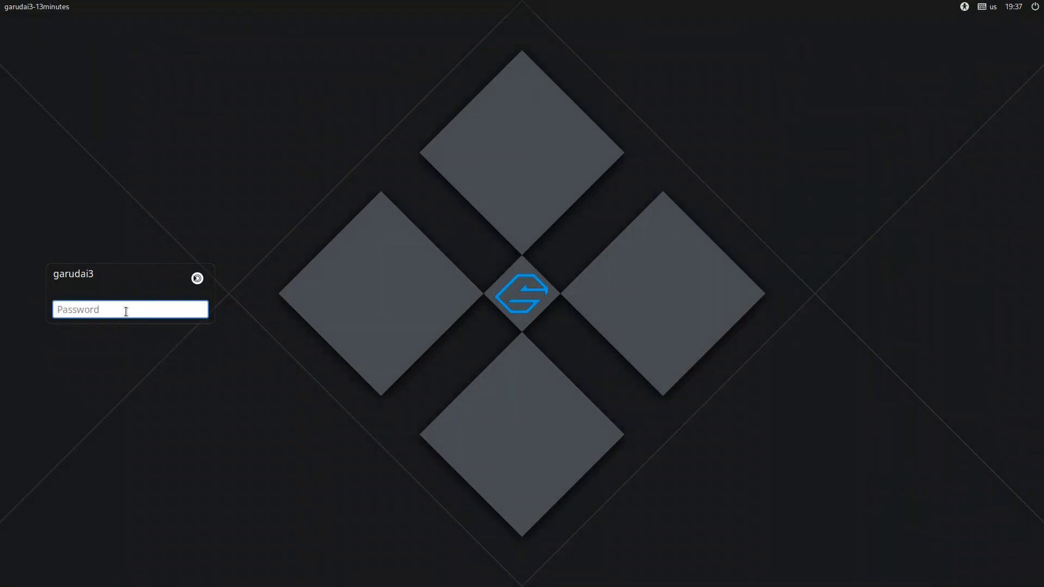
{"action": "key", "text": "Return"}
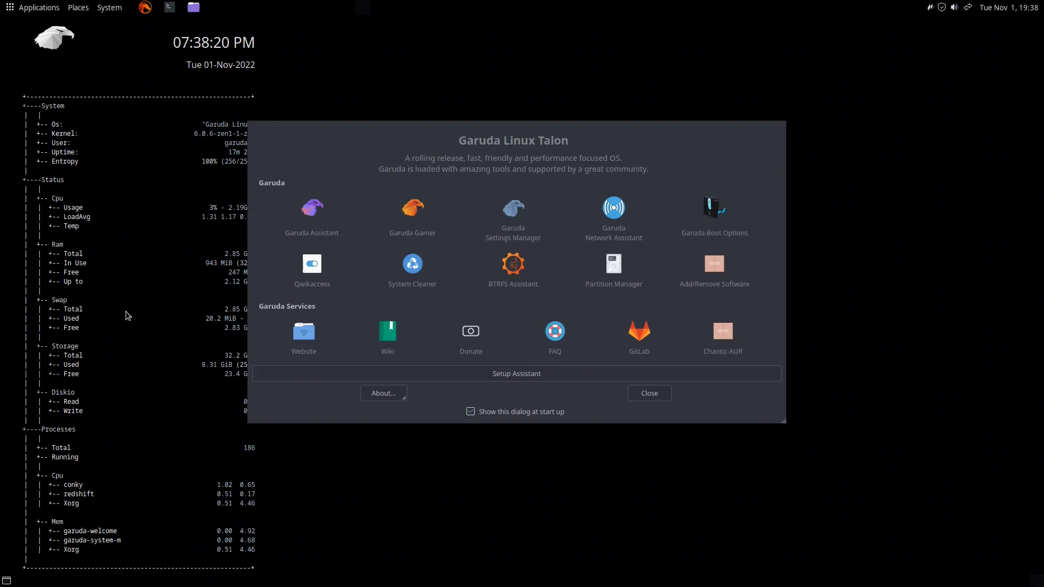
Step: Close Garuda Welcome and add a startup program named 'i3' with command 'i3'
{"action": "left_click", "coordinate": [634, 397]}
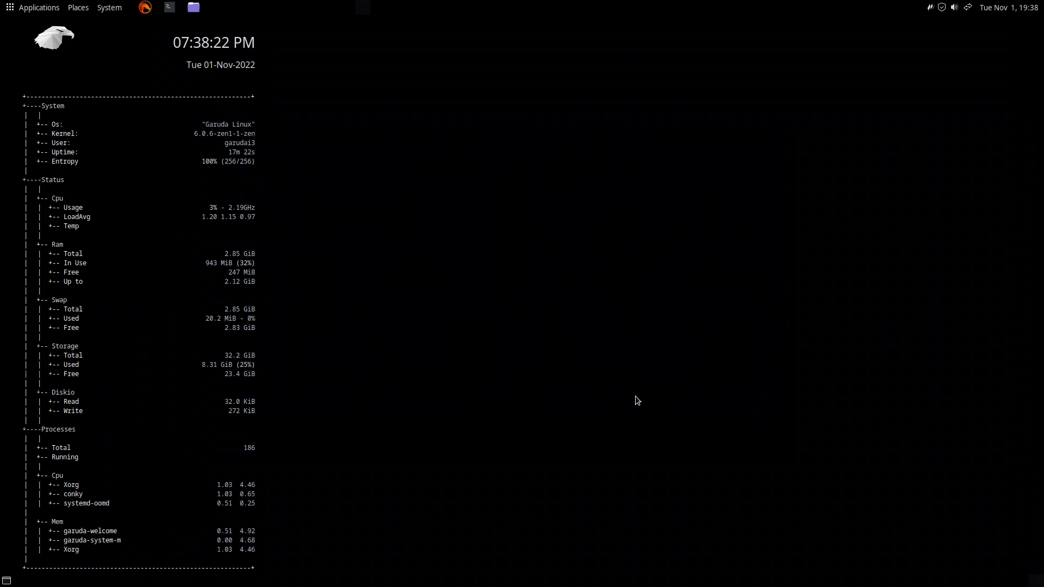
{"action": "left_click", "coordinate": [107, 8]}
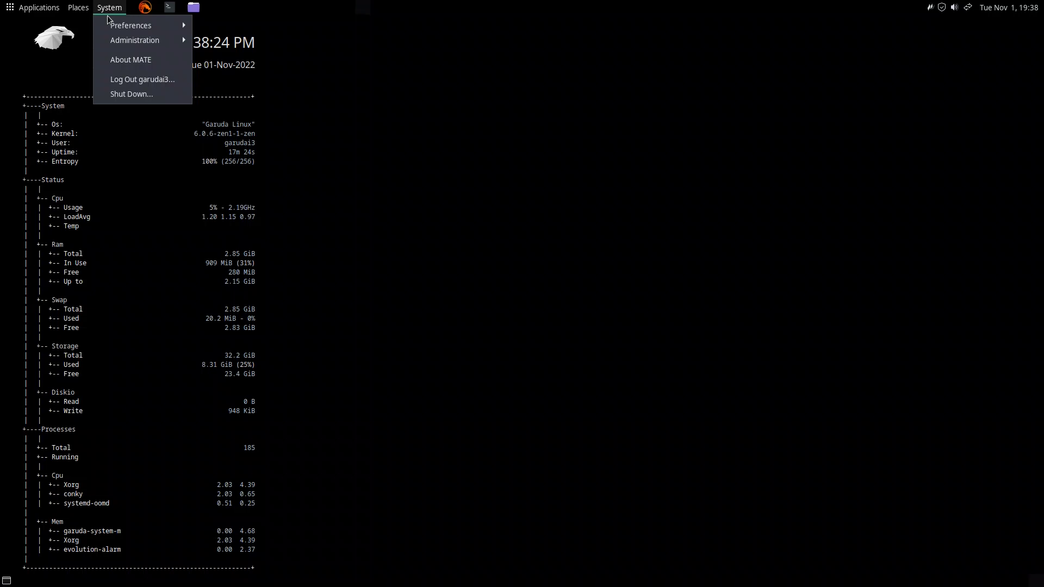
{"action": "mouse_move", "coordinate": [168, 23]}
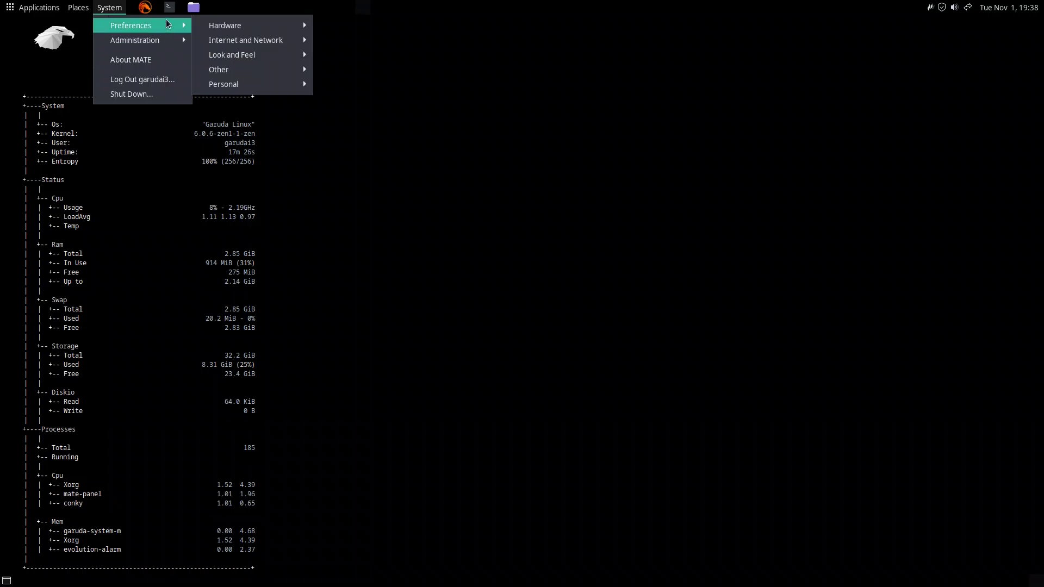
{"action": "mouse_move", "coordinate": [270, 87]}
{"action": "left_click", "coordinate": [348, 117]}
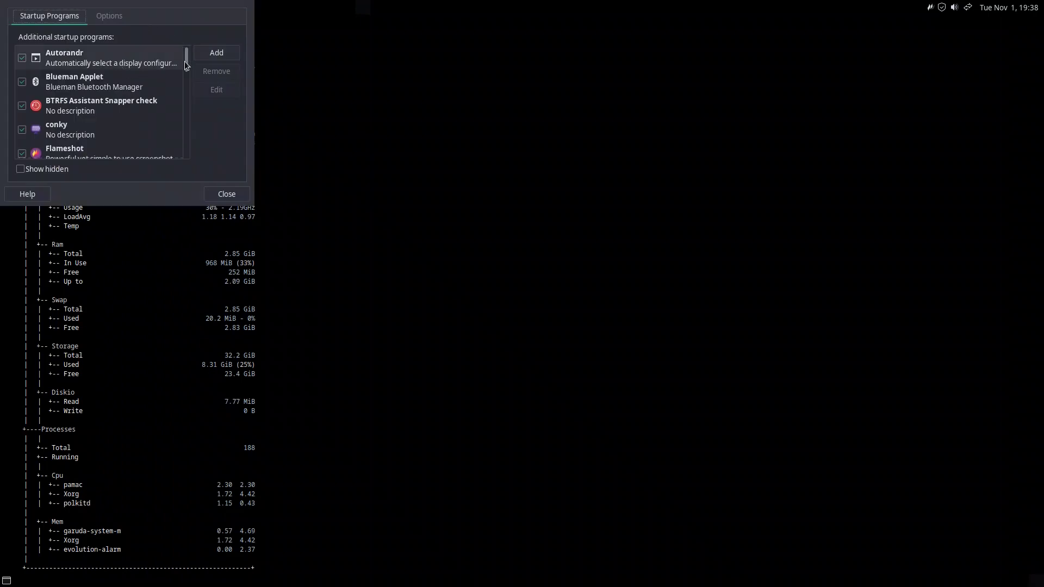
{"action": "left_click", "coordinate": [216, 52]}
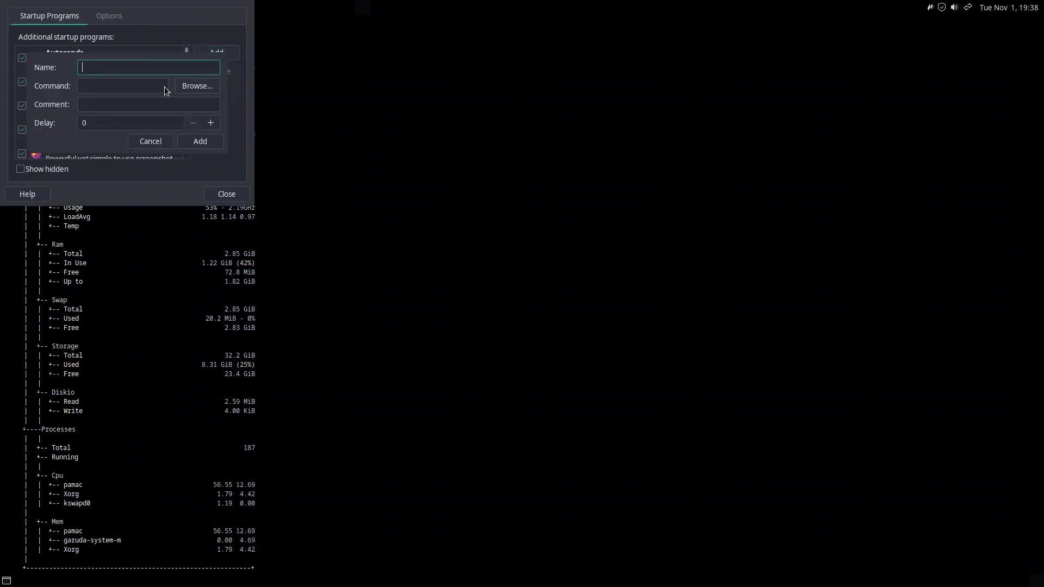
{"action": "type", "text": "i3"}
{"action": "key", "text": "Tab"}
{"action": "type", "text": "i"}
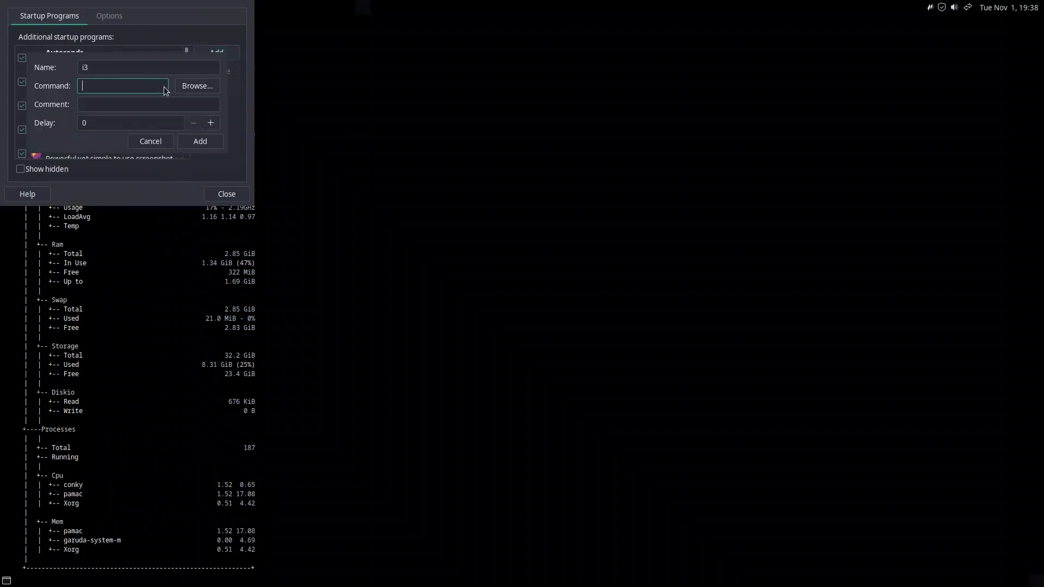
{"action": "type", "text": "3"}
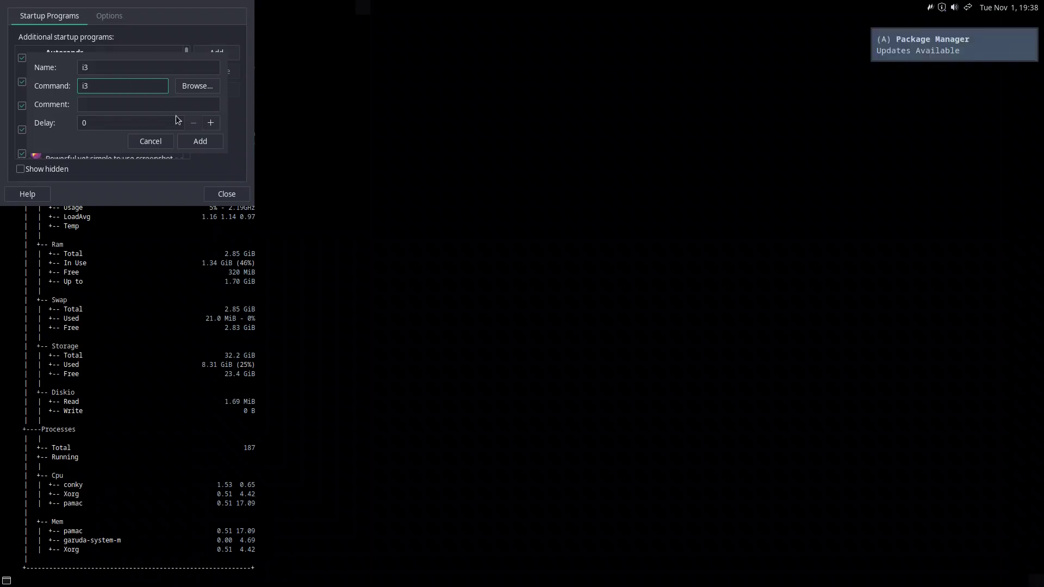
{"action": "left_click", "coordinate": [200, 141]}
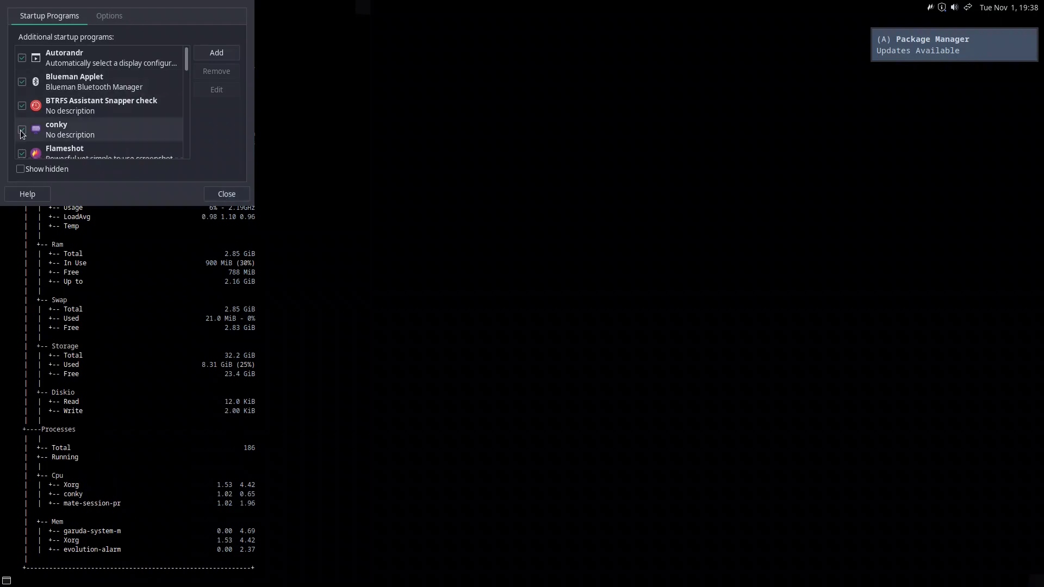
Step: Disable Flameshot at login, close Startup Applications, and choose Log Out
{"action": "left_click", "coordinate": [22, 153]}
{"action": "scroll", "coordinate": [54, 150], "scroll_direction": "down", "scroll_amount": 2}
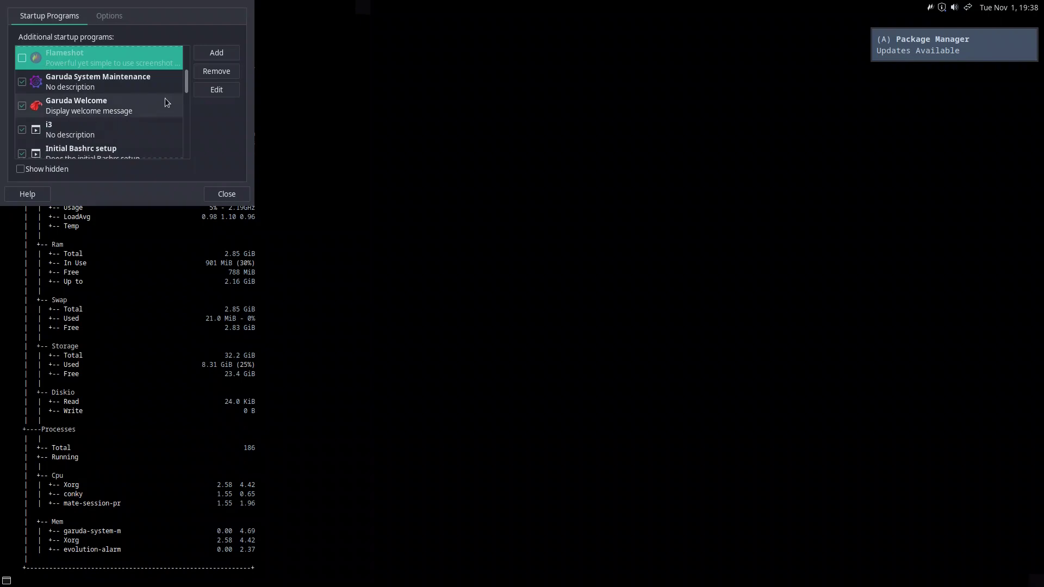
{"action": "left_click_drag", "start_coordinate": [187, 81], "coordinate": [186, 130]}
{"action": "scroll", "coordinate": [187, 130], "scroll_direction": "up", "scroll_amount": 3}
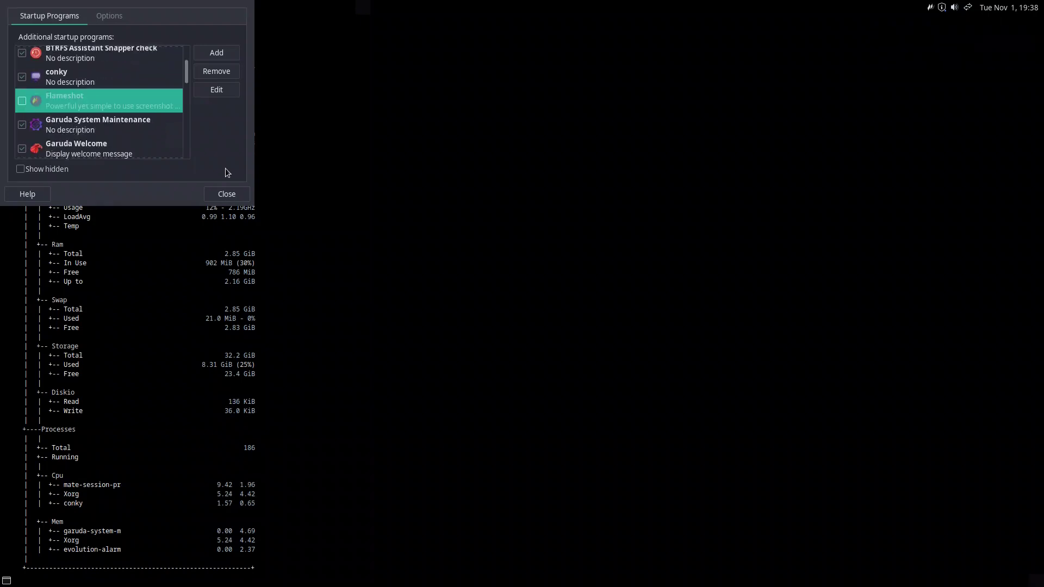
{"action": "left_click", "coordinate": [227, 195]}
{"action": "left_click", "coordinate": [109, 8]}
{"action": "left_click", "coordinate": [142, 80]}
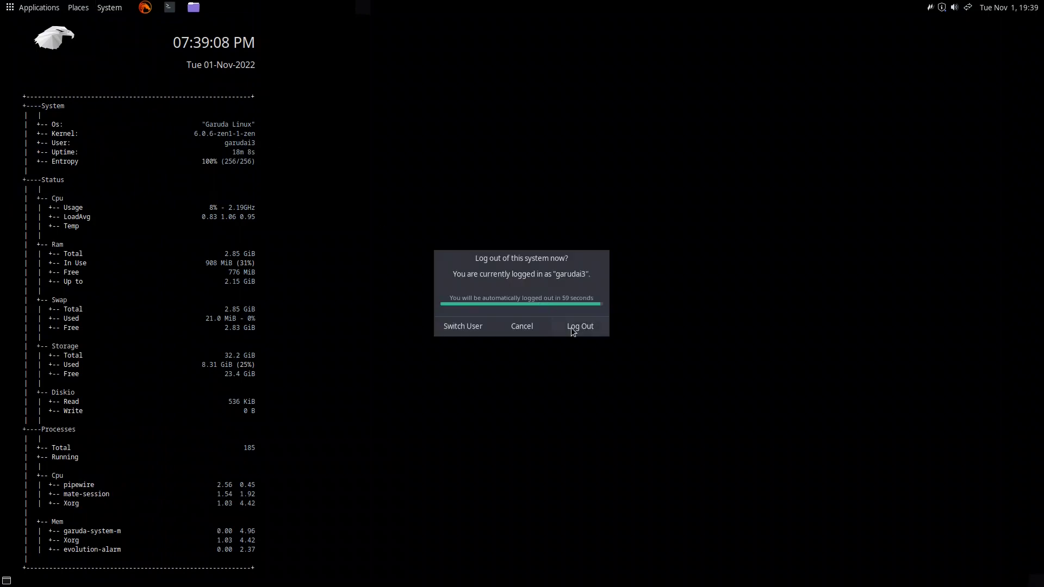
Step: Confirm logging out, then close the Garuda Welcome window in the new session
{"action": "left_click", "coordinate": [578, 326]}
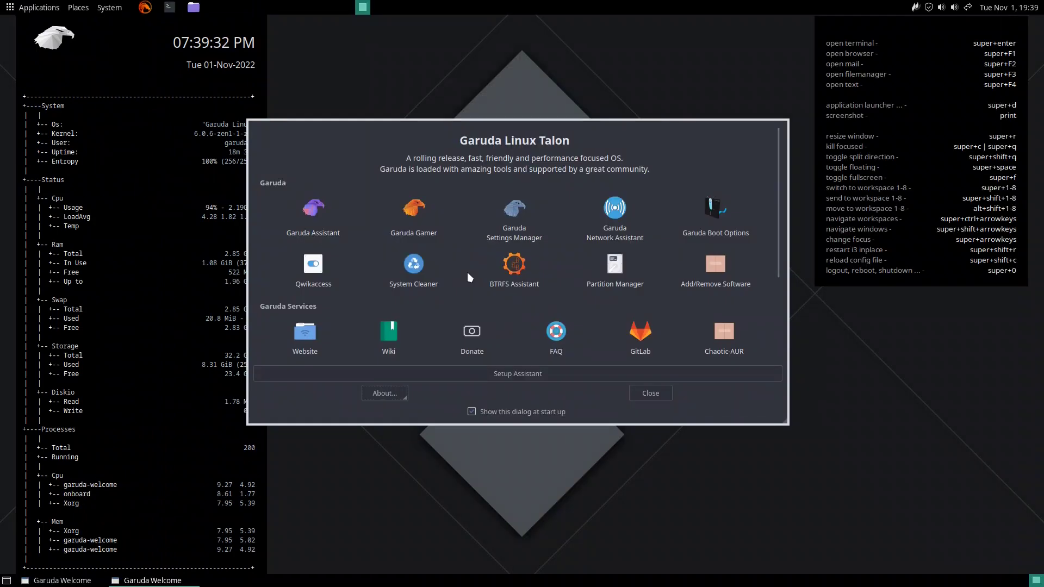
{"action": "left_click", "coordinate": [645, 388]}
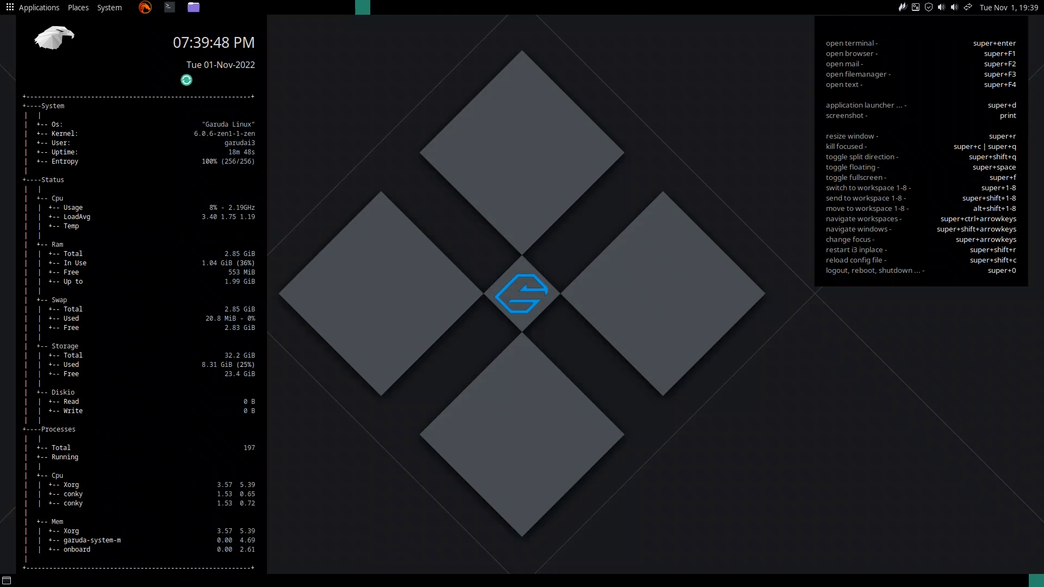
Step: Launch terminals from the panel launcher and resize the right one to about a third
{"action": "double_click", "coordinate": [167, 10]}
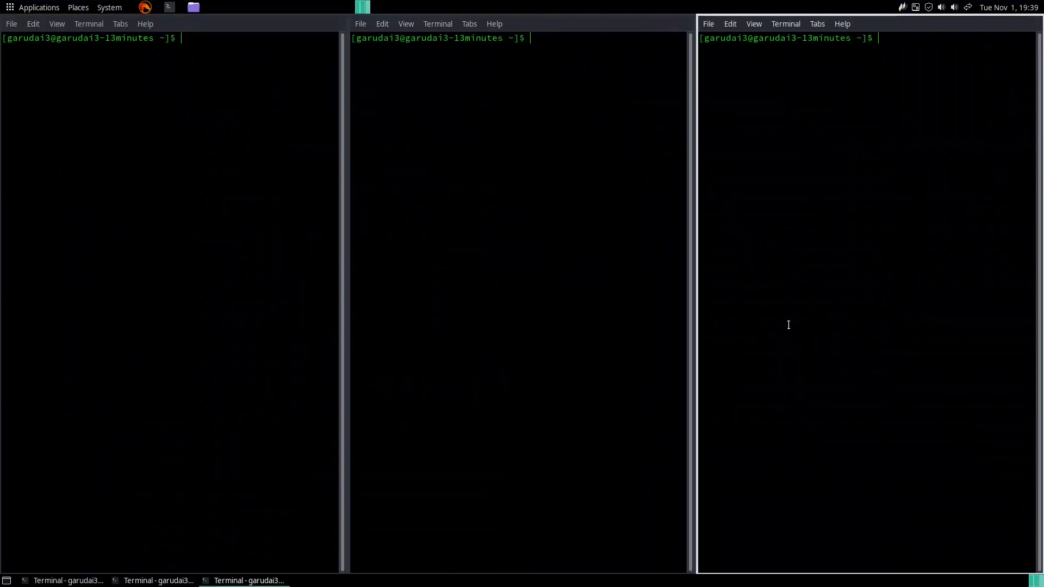
{"action": "key", "text": "super+ctrl+Left"}
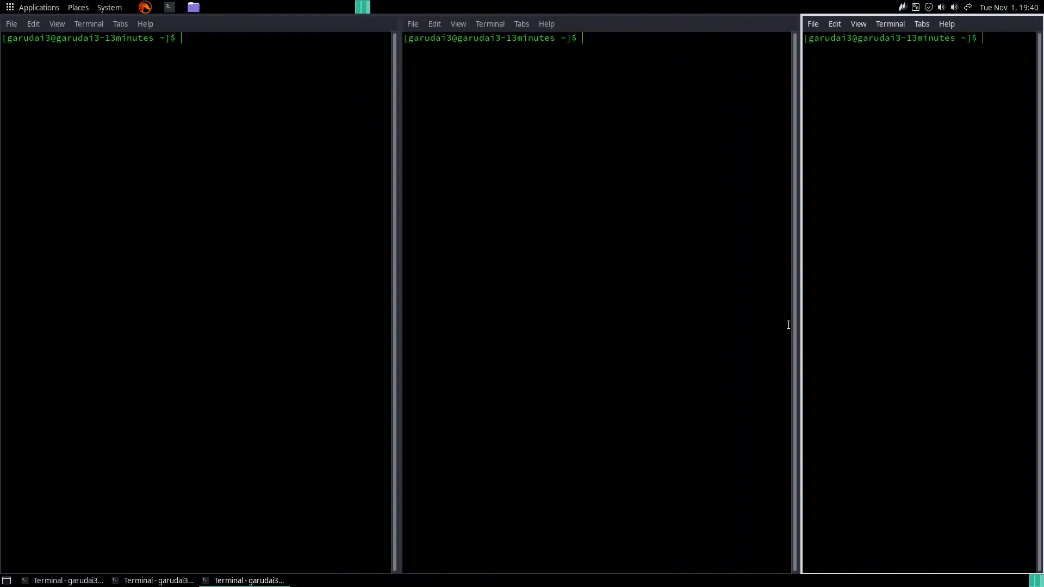
{"action": "key", "text": "super+ctrl+Left"}
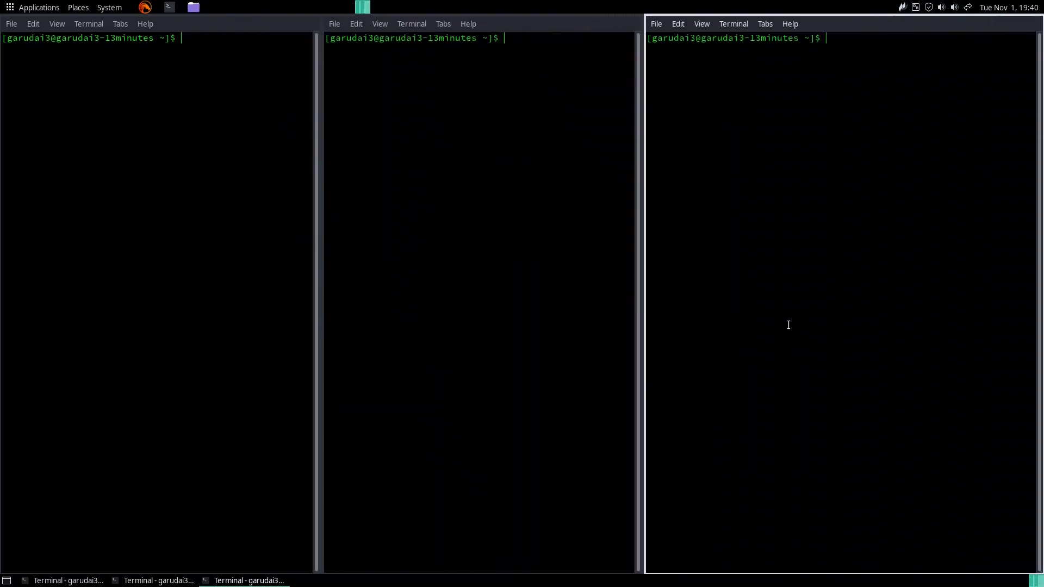